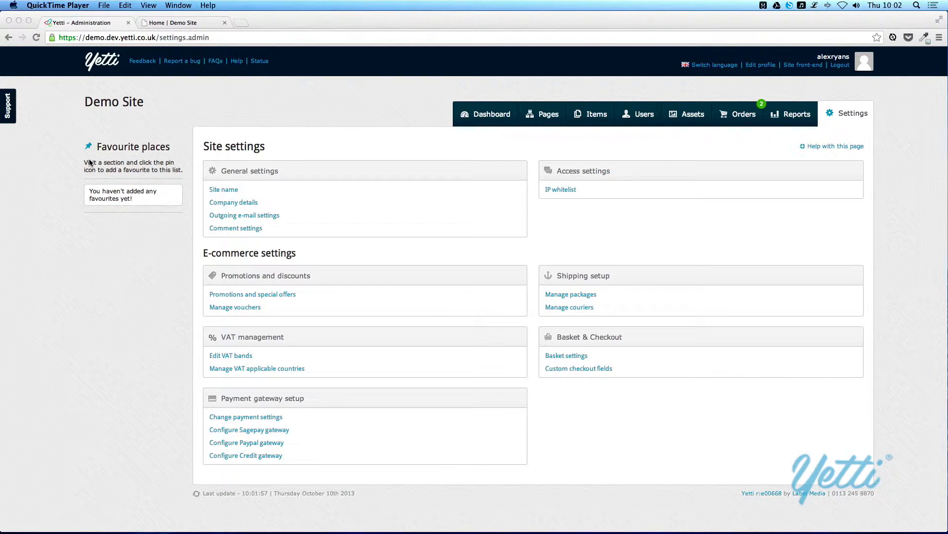
- Bring the Yetti admin window into focus on the Site settings overview
{"action": "left_click", "coordinate": [309, 164]}
- Open the Site name page, then check the storefront Shop listing before returning to the admin tab
{"action": "left_click", "coordinate": [230, 192]}
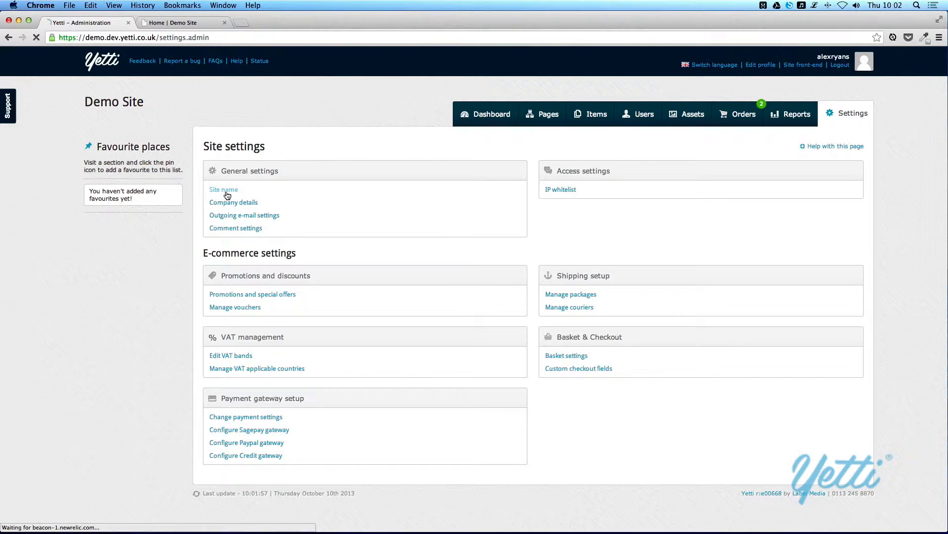
{"action": "left_click", "coordinate": [373, 206]}
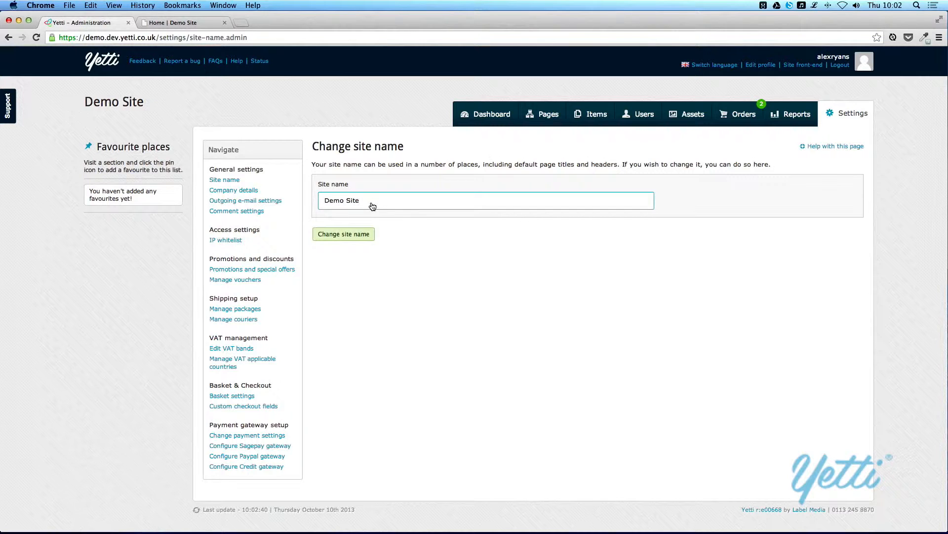
{"action": "left_click", "coordinate": [205, 25]}
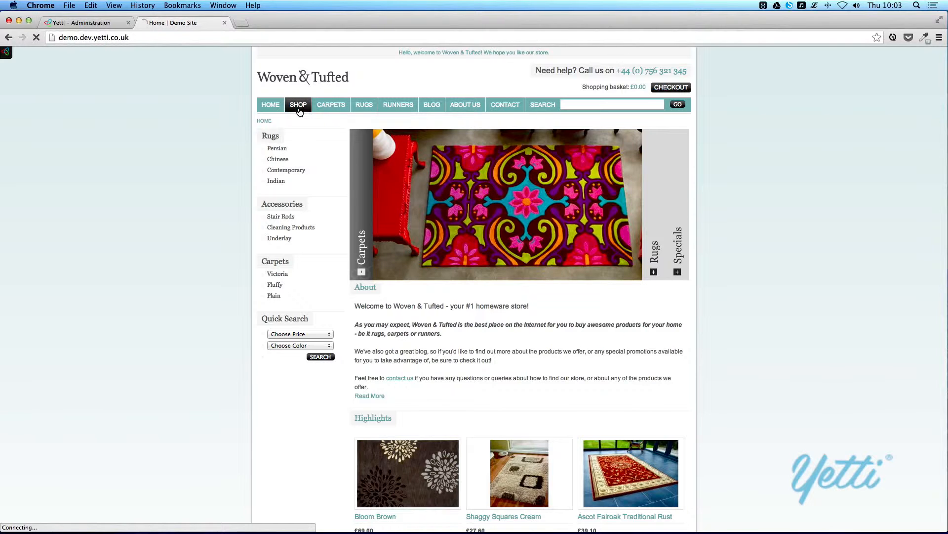
{"action": "left_click", "coordinate": [299, 112]}
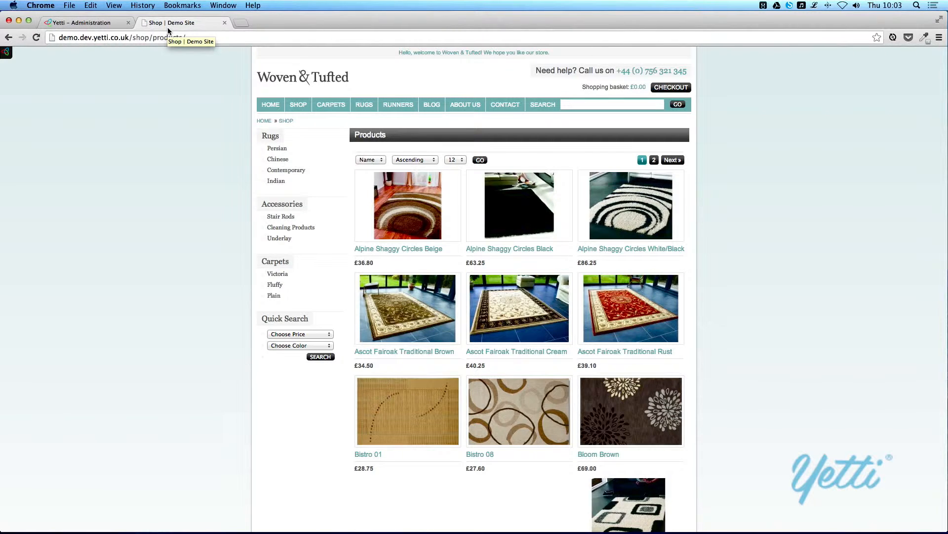
{"action": "left_click", "coordinate": [79, 23]}
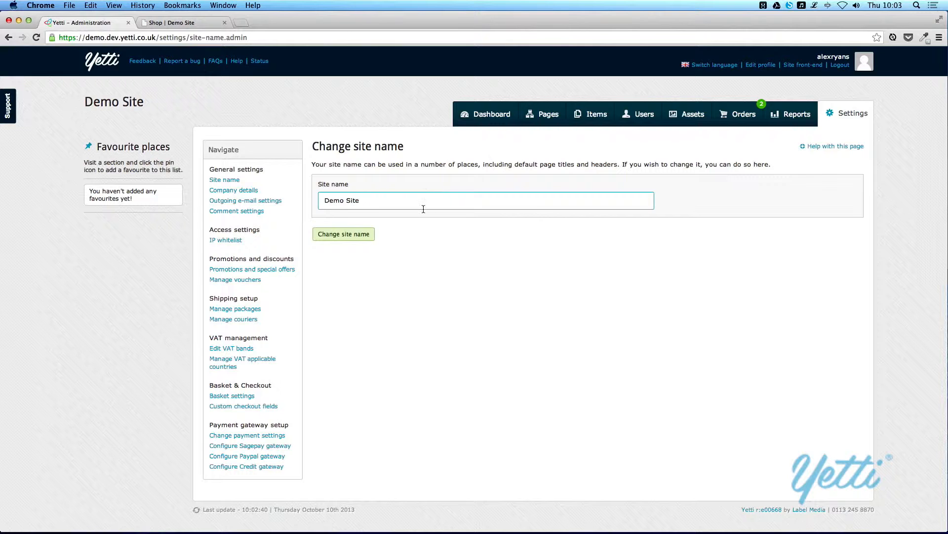
- Replace the site name 'Demo Site' with 'Woven & Tufted' and save it
{"action": "left_click_drag", "start_coordinate": [423, 209], "coordinate": [270, 194]}
{"action": "type", "text": "Woven & Tufted"}
{"action": "left_click", "coordinate": [334, 233]}
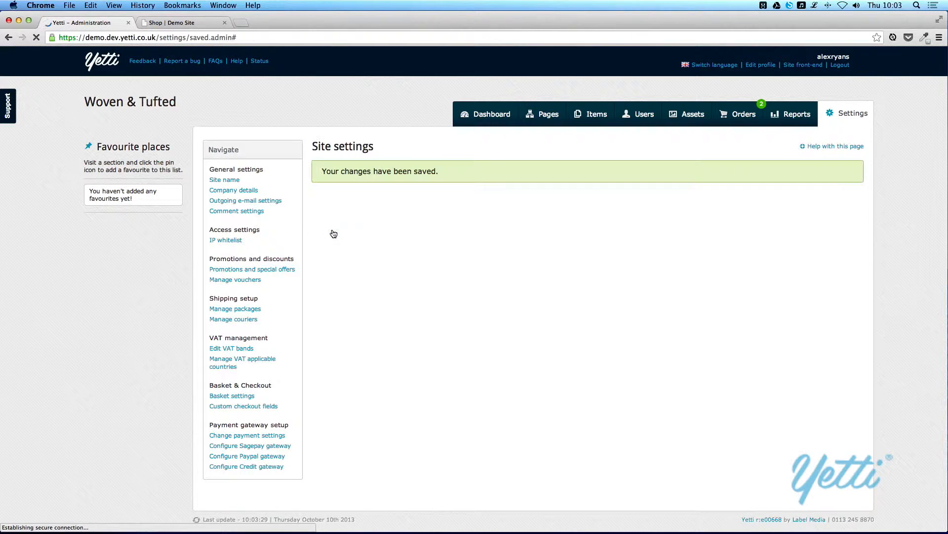
- Reload the storefront Shop and home pages to confirm the new name, then return to admin
{"action": "left_click", "coordinate": [208, 25]}
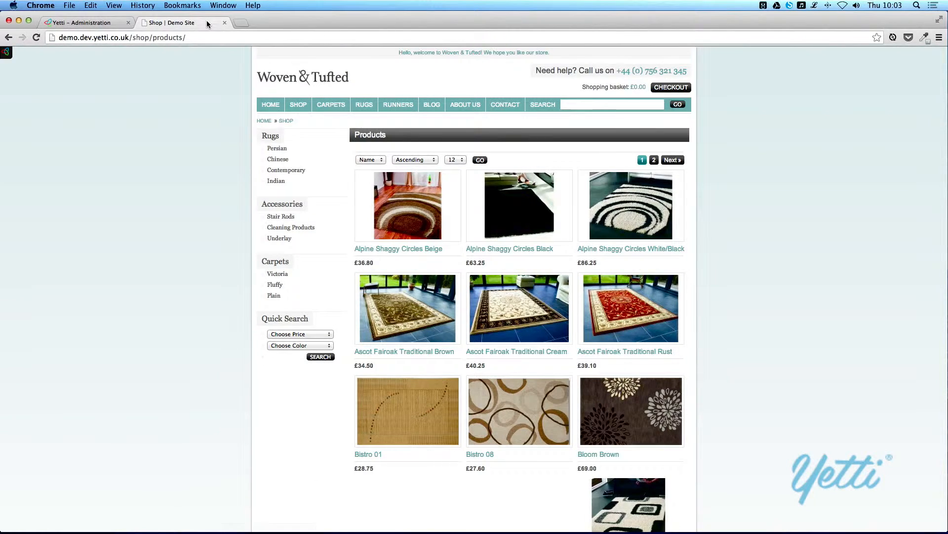
{"action": "key", "text": "super+r"}
{"action": "left_click", "coordinate": [279, 105]}
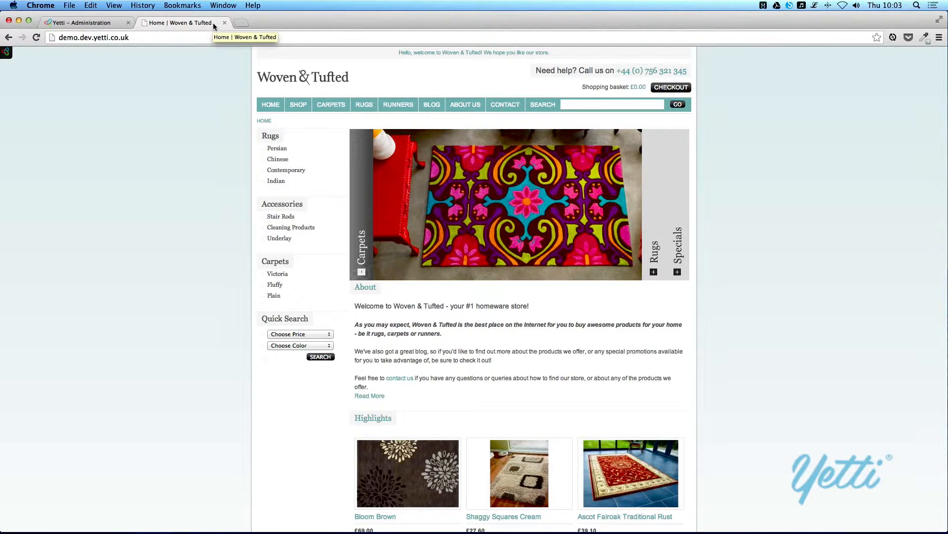
{"action": "left_click", "coordinate": [81, 23]}
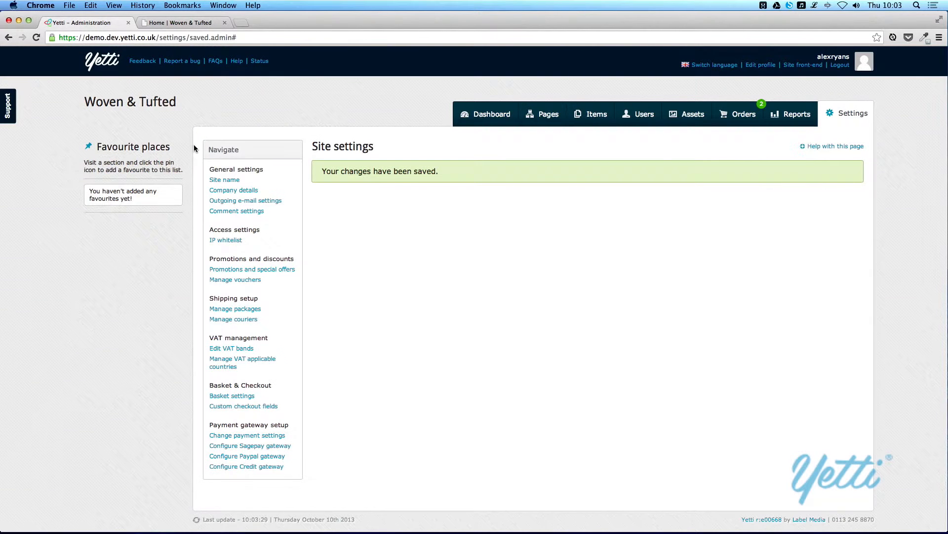
- Look over the Company details Logo URL field, then move to Outgoing e-mail settings
{"action": "left_click", "coordinate": [229, 190]}
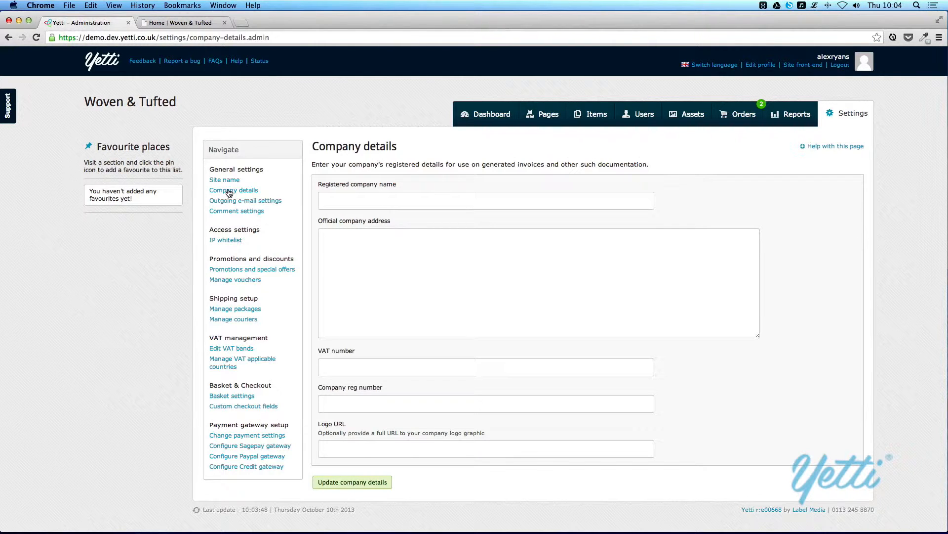
{"action": "left_click", "coordinate": [353, 460]}
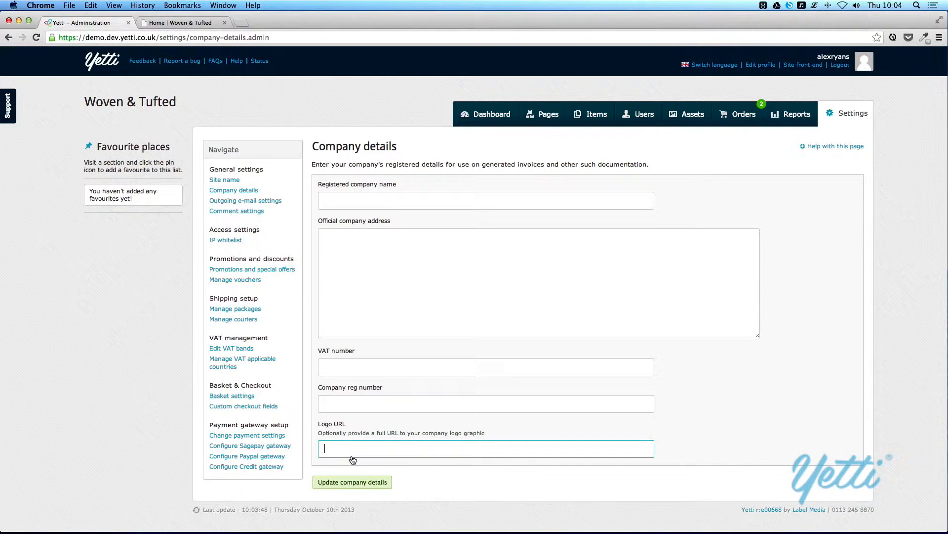
{"action": "left_click", "coordinate": [266, 200]}
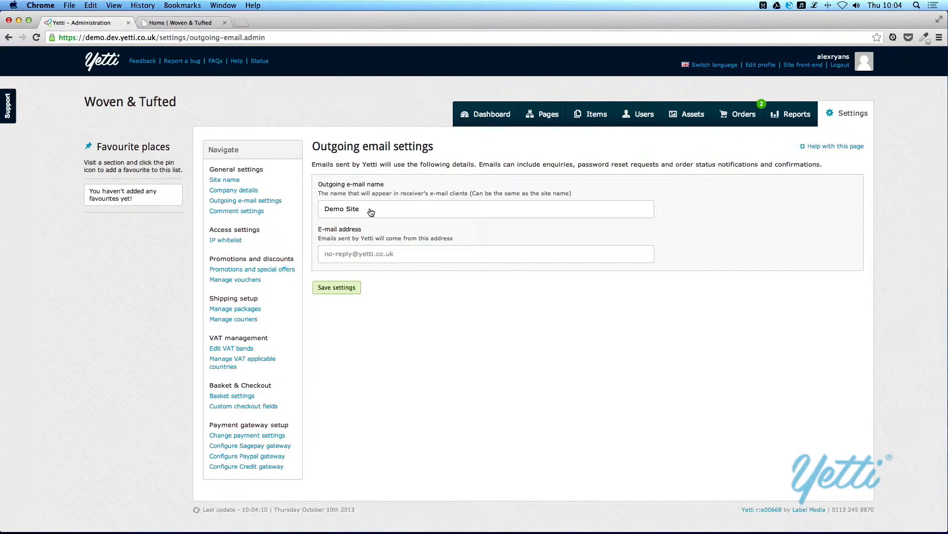
- Set the outgoing e-mail name to 'Woven & Tufted' and enter the new Woven & Tufted no-reply address
{"action": "left_click", "coordinate": [371, 212]}
{"action": "key", "text": "super+a"}
{"action": "type", "text": "Wo"}
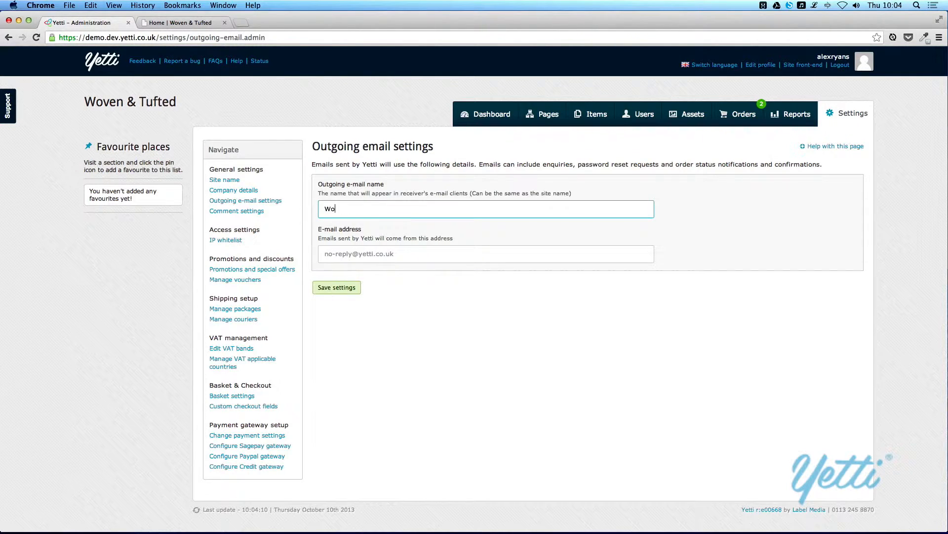
{"action": "type", "text": "ven & Tufted"}
{"action": "key", "text": "Tab"}
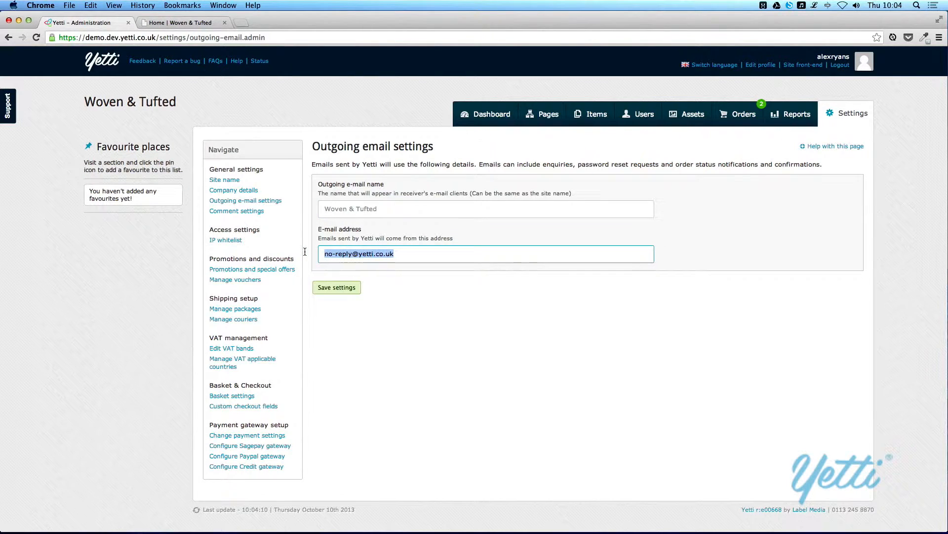
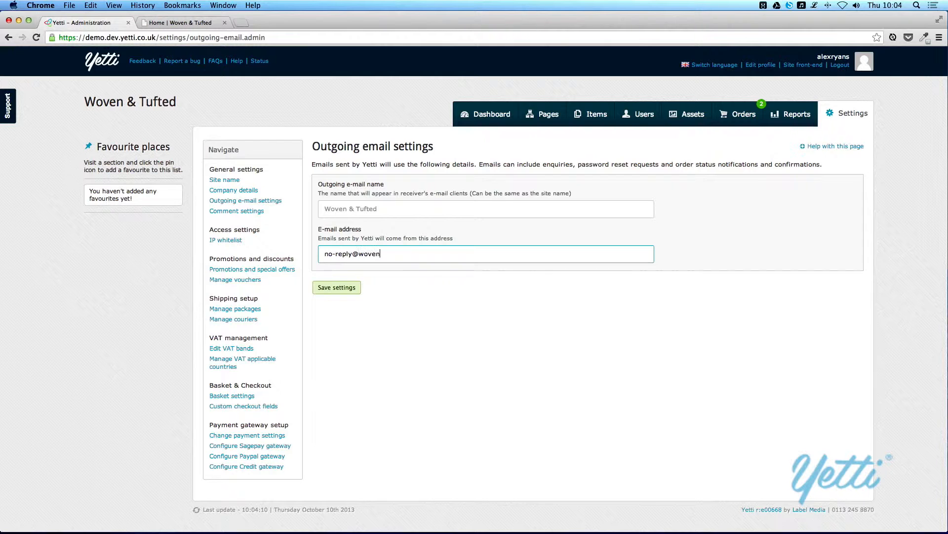
{"action": "left_click_drag", "start_coordinate": [379, 208], "coordinate": [314, 209]}
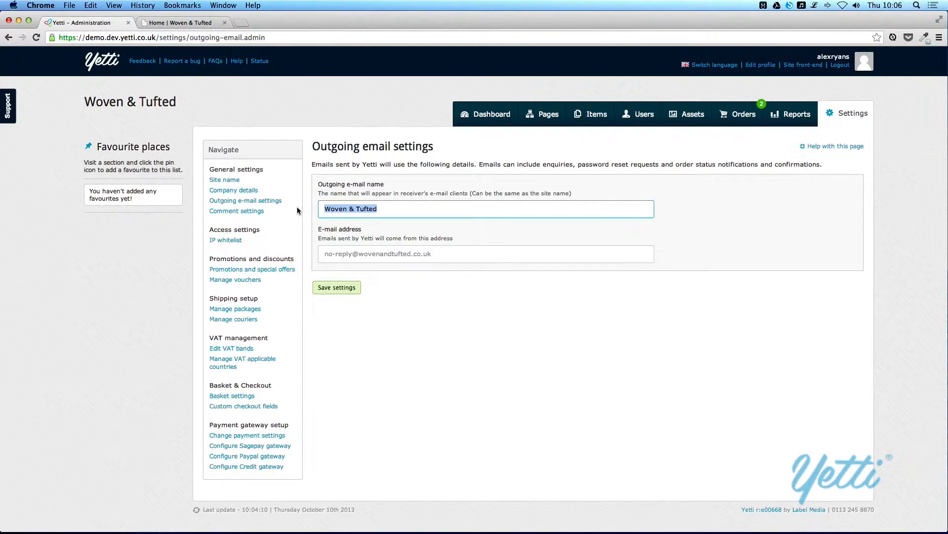
- Open Comment settings and leave unregistered comments disabled
{"action": "left_click", "coordinate": [260, 212]}
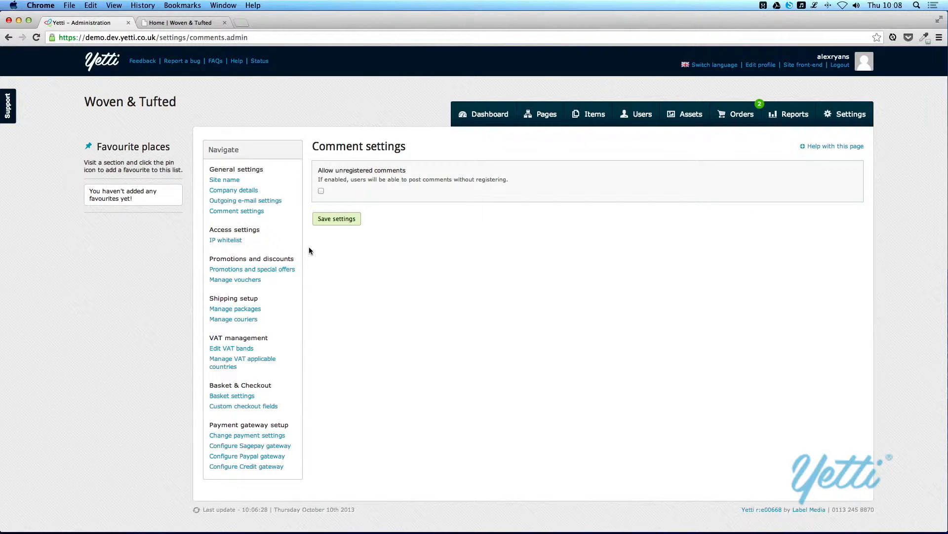
- Open the IP whitelist page to check its empty Allowed IPs list
{"action": "left_click", "coordinate": [227, 241]}
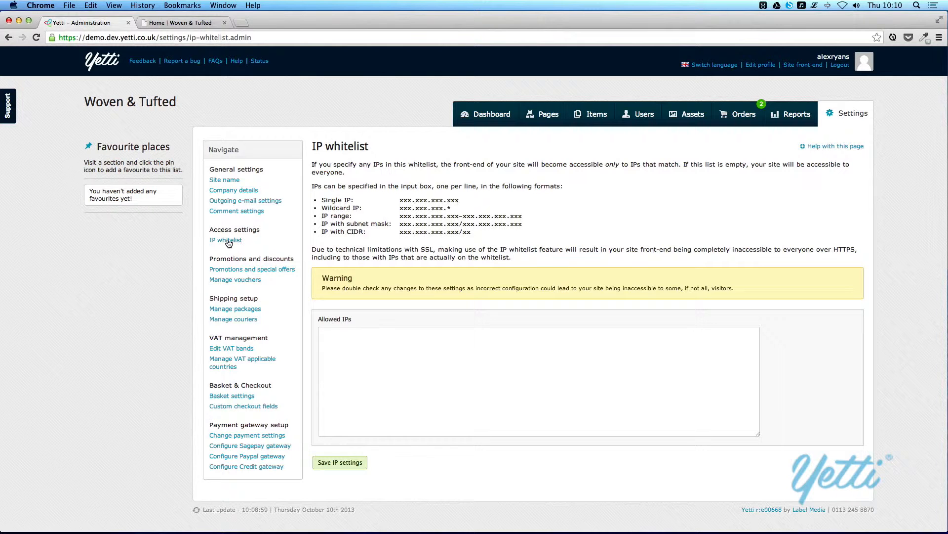
- Go to Promotions and special offers and start a new promotion
{"action": "left_click", "coordinate": [227, 270]}
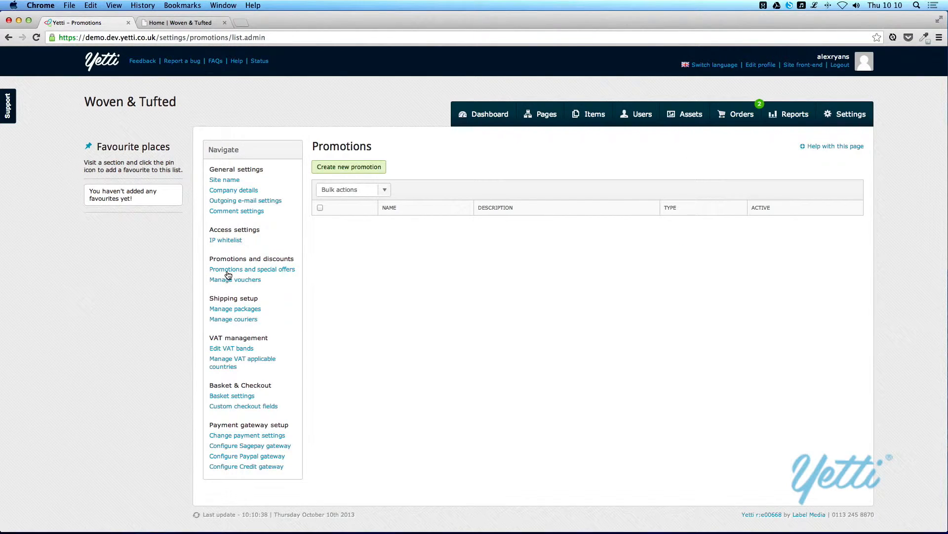
{"action": "left_click", "coordinate": [335, 170]}
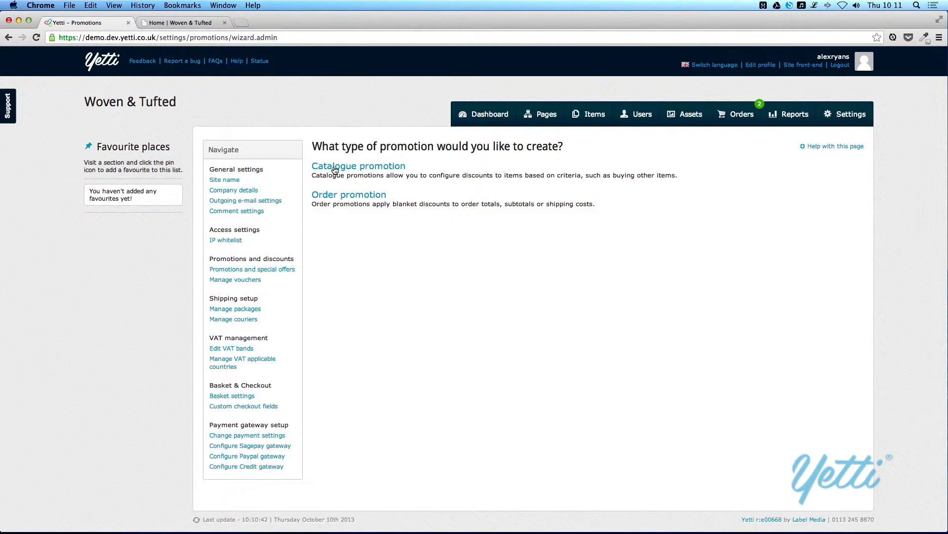
- Choose Catalogue promotion and scroll through the blank form down to Save promotion
{"action": "left_click", "coordinate": [334, 170]}
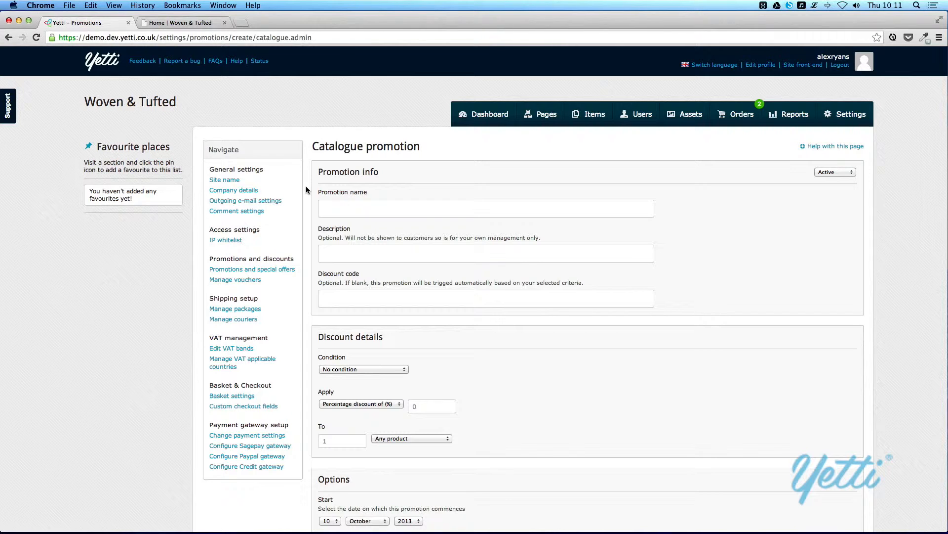
{"action": "scroll", "coordinate": [307, 190], "scroll_direction": "down", "scroll_amount": 3}
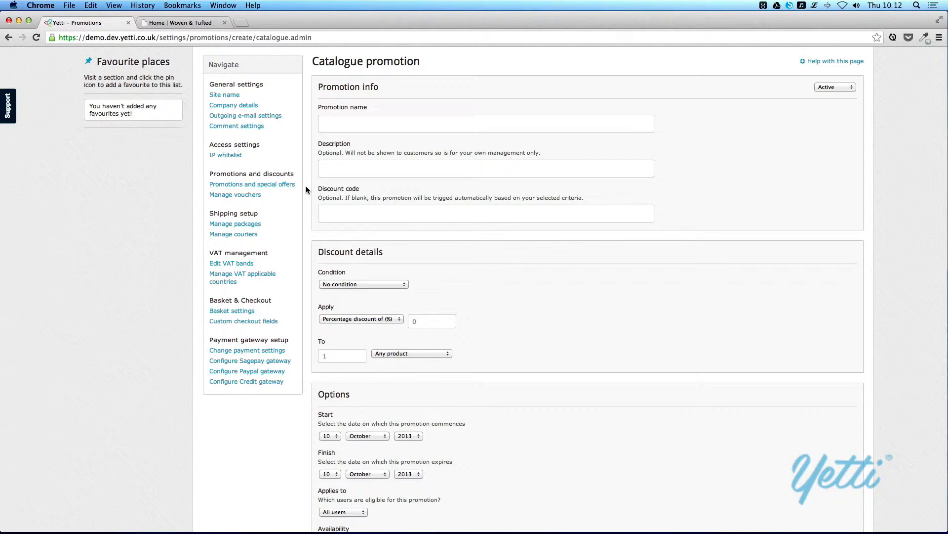
{"action": "scroll", "coordinate": [307, 190], "scroll_direction": "down", "scroll_amount": 5}
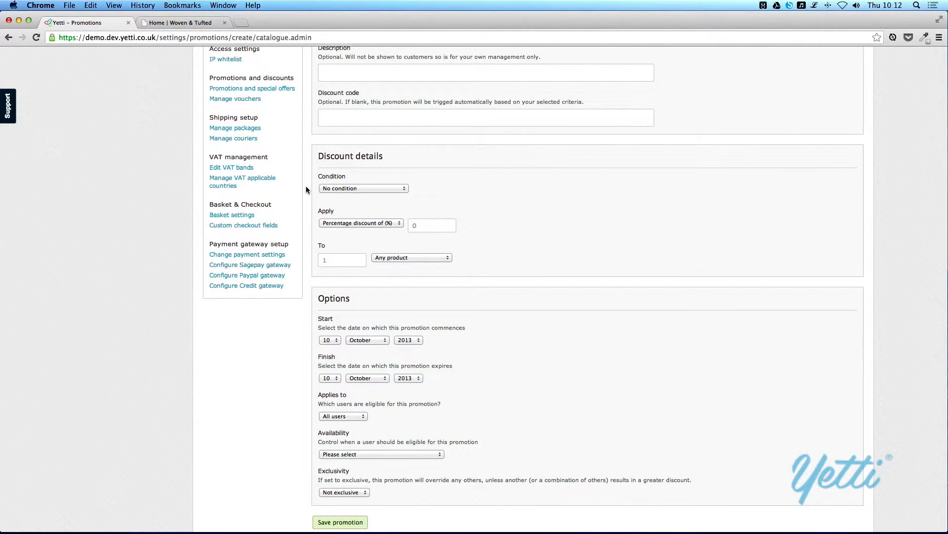
- Make the discount depend on purchases, clear the condition quantity, and target products in a category
{"action": "left_click", "coordinate": [344, 189]}
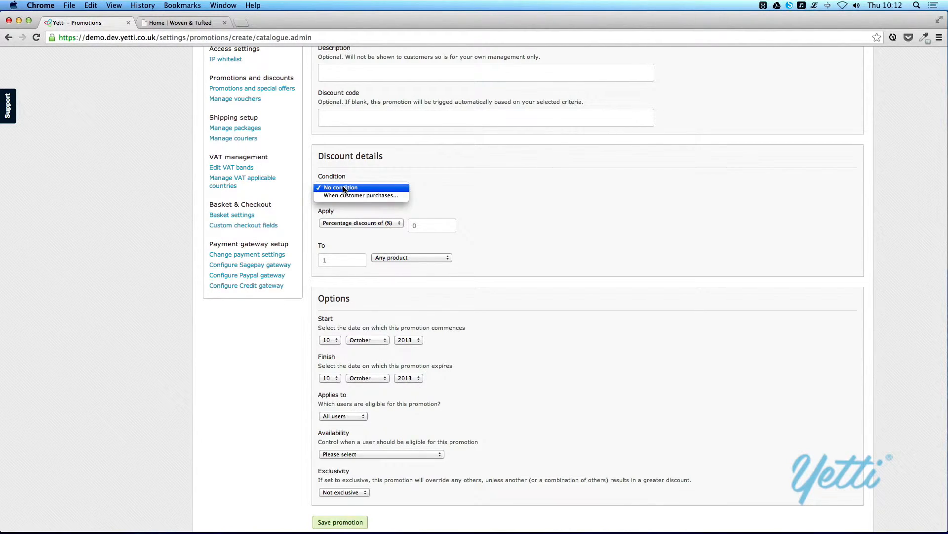
{"action": "left_click", "coordinate": [349, 196]}
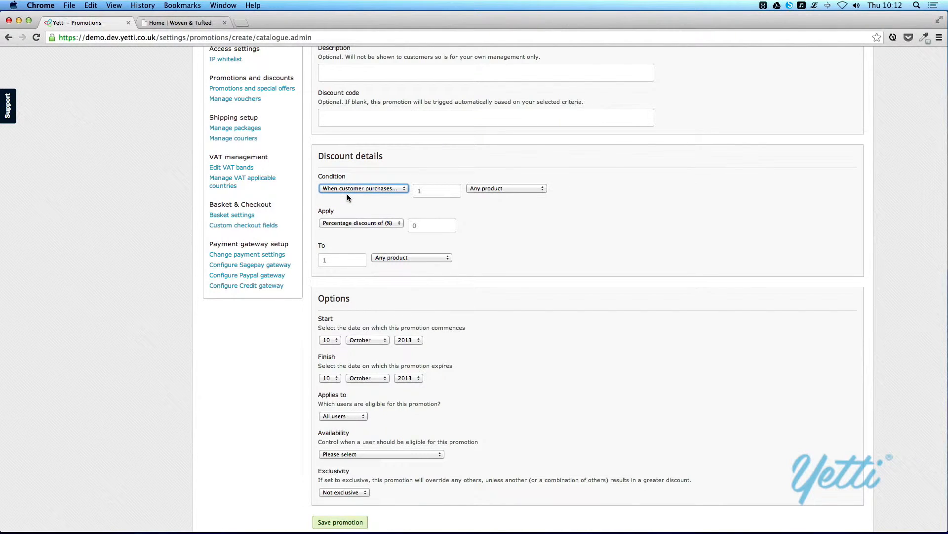
{"action": "left_click", "coordinate": [436, 193]}
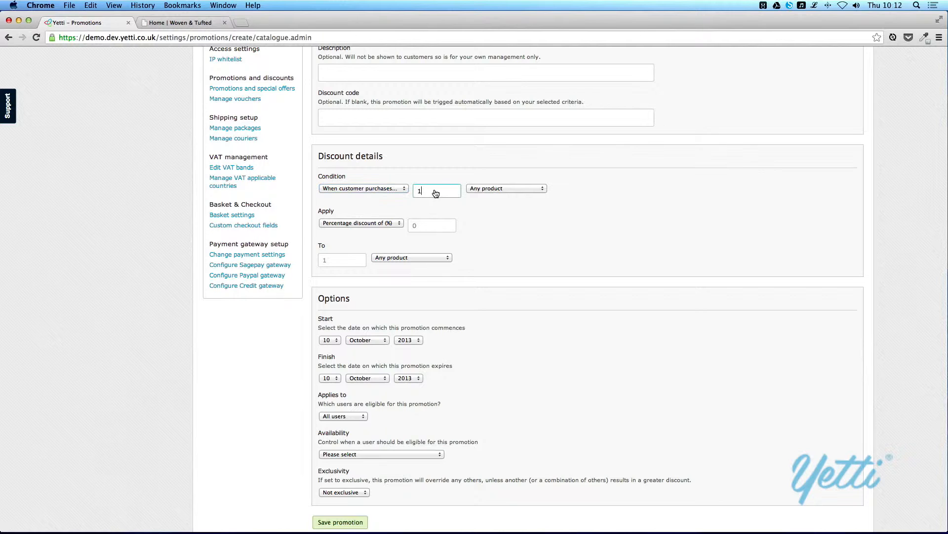
{"action": "key", "text": "BackSpace"}
{"action": "left_click", "coordinate": [502, 188]}
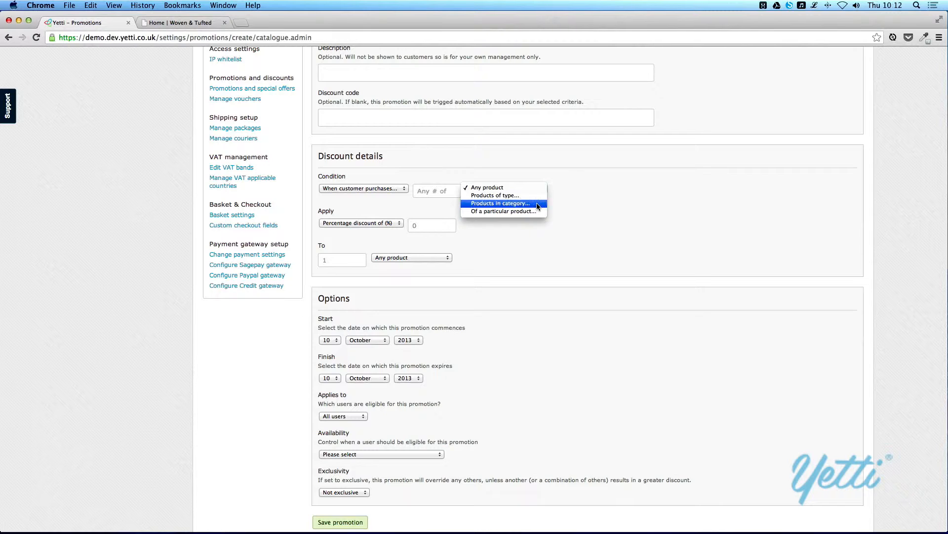
{"action": "left_click", "coordinate": [524, 203]}
- Point the promotion condition at the Victoria category under Products › Carpets
{"action": "left_click", "coordinate": [369, 281]}
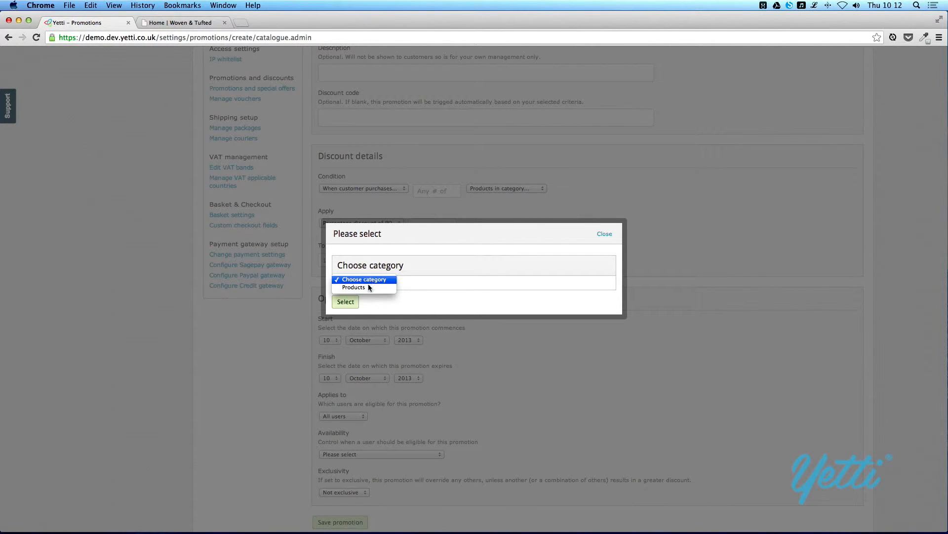
{"action": "left_click", "coordinate": [368, 289]}
{"action": "left_click", "coordinate": [370, 290]}
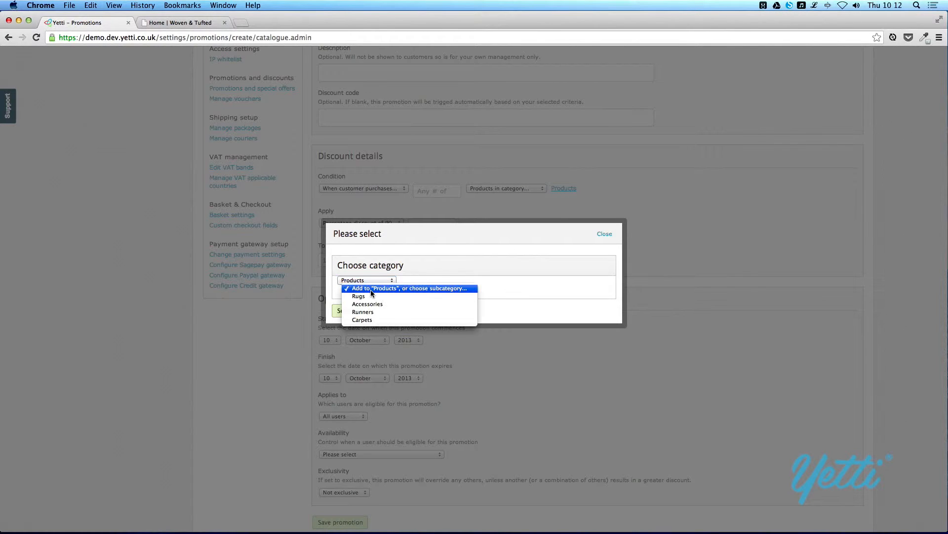
{"action": "left_click", "coordinate": [372, 321]}
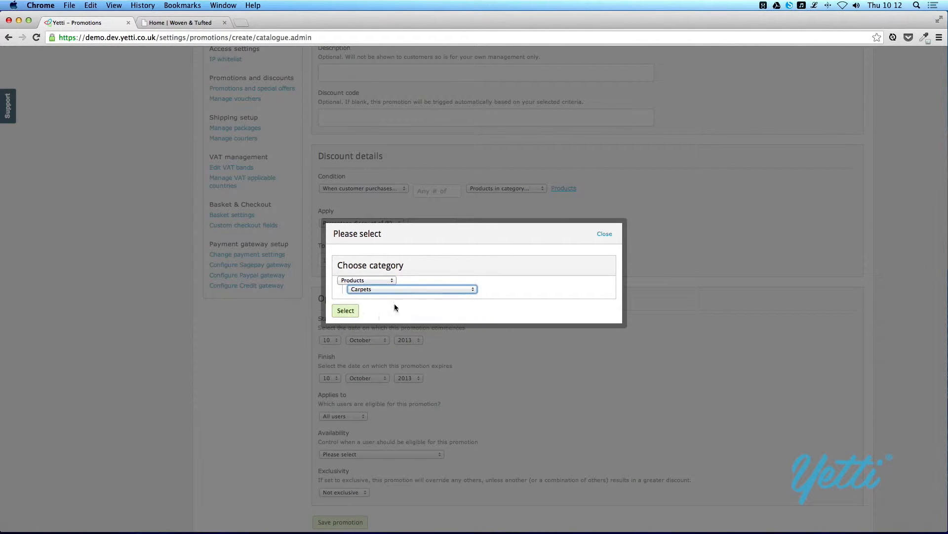
{"action": "left_click", "coordinate": [414, 299]}
{"action": "left_click", "coordinate": [375, 305]}
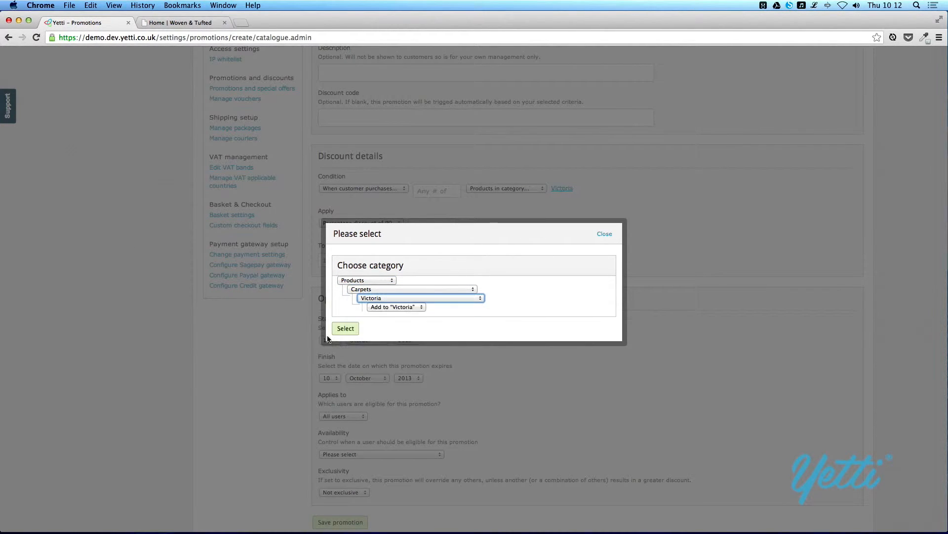
{"action": "left_click", "coordinate": [343, 328]}
- Require a quantity of 5 in the condition, leaving the discount type unchanged
{"action": "left_click", "coordinate": [439, 192]}
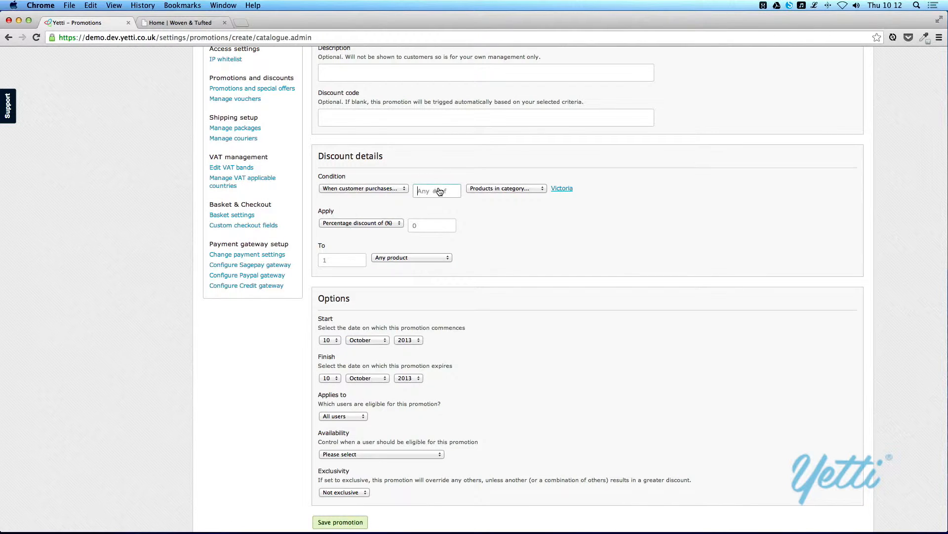
{"action": "type", "text": "5"}
{"action": "left_click", "coordinate": [395, 225]}
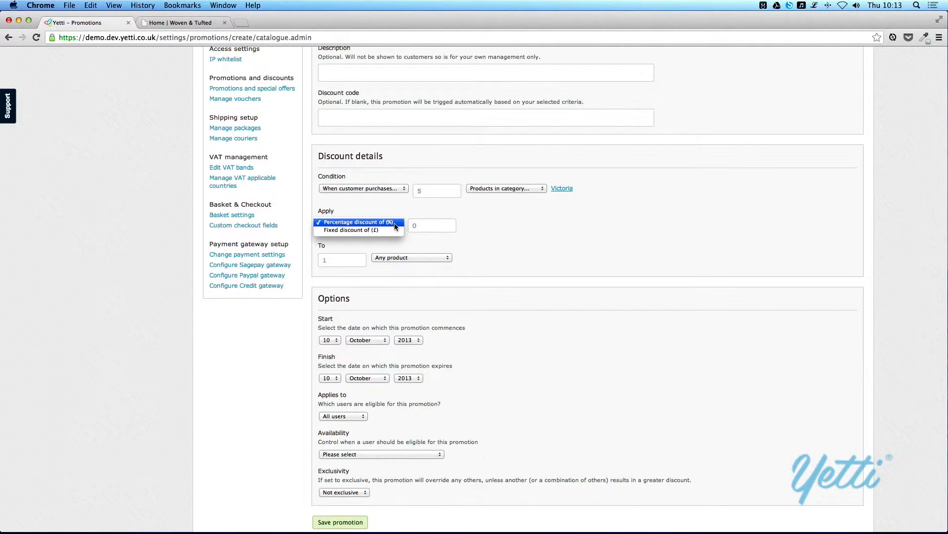
{"action": "left_click", "coordinate": [494, 260]}
- Apply the discount to 1 of any product, keeping the condition on products in category
{"action": "left_click", "coordinate": [328, 261]}
{"action": "type", "text": "1"}
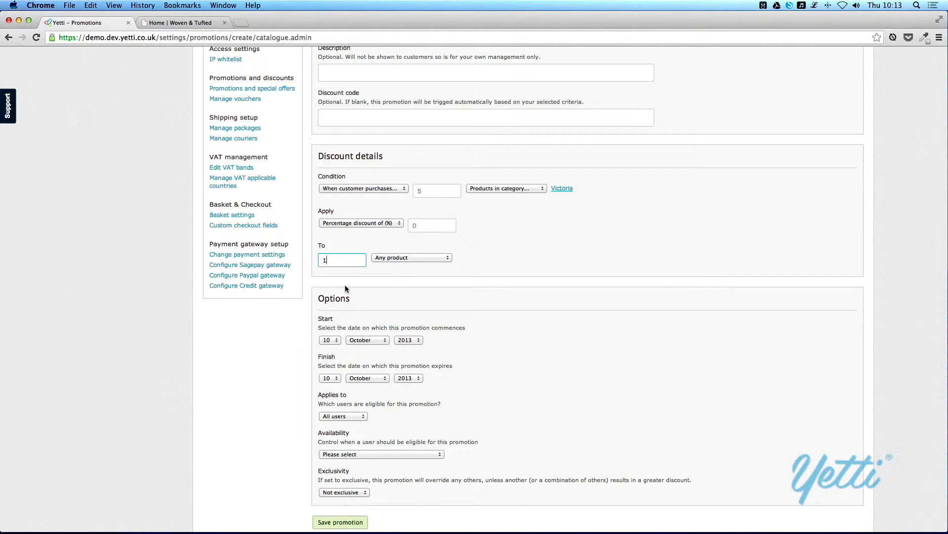
{"action": "left_click", "coordinate": [378, 258]}
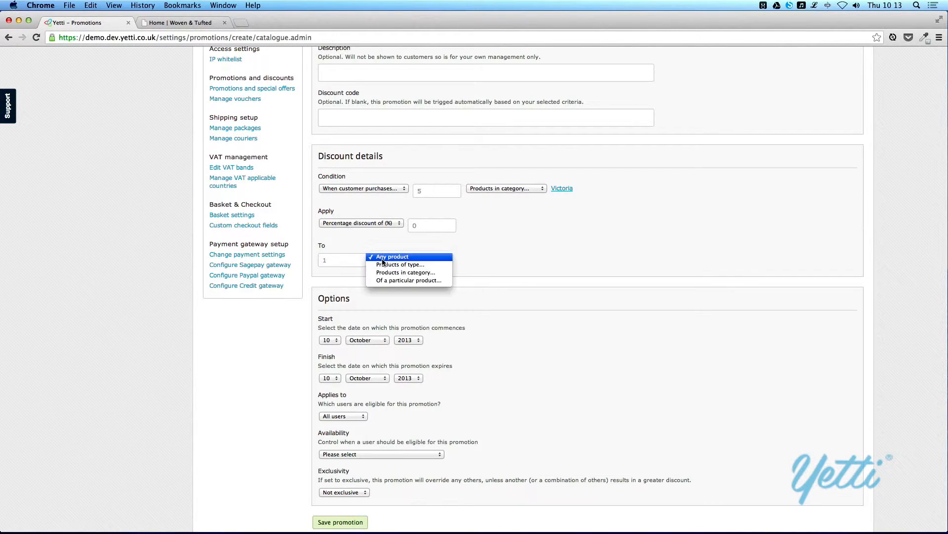
{"action": "left_click", "coordinate": [494, 265]}
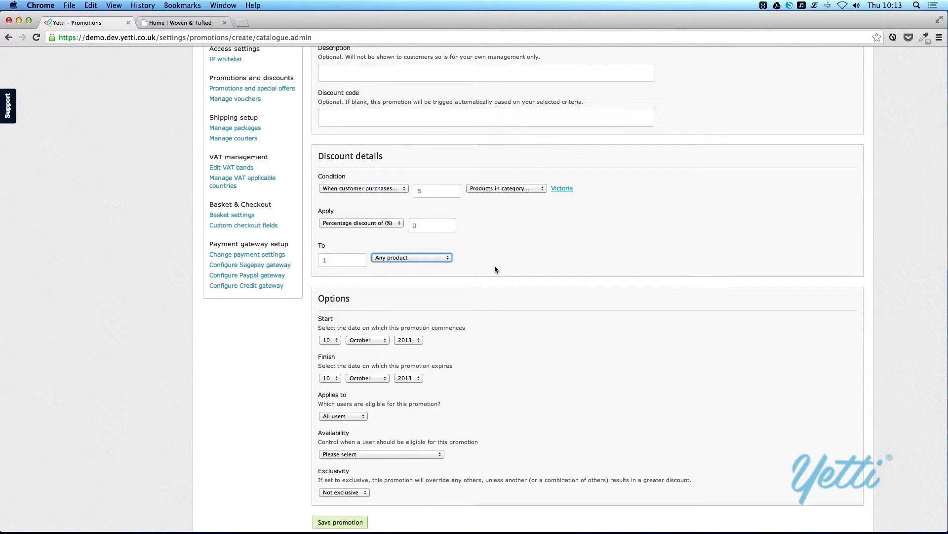
{"action": "left_click", "coordinate": [508, 188]}
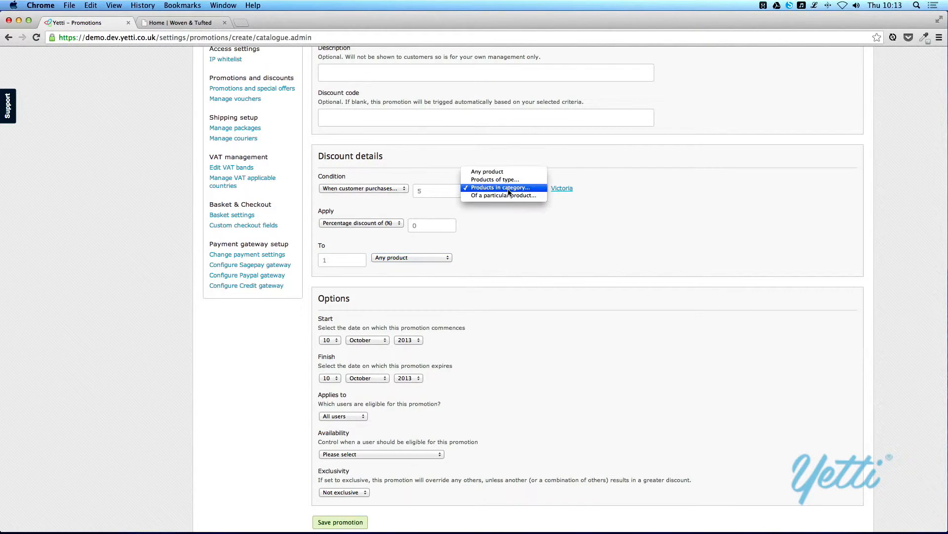
{"action": "left_click", "coordinate": [505, 269]}
{"action": "scroll", "coordinate": [505, 269], "scroll_direction": "down", "scroll_amount": 1}
{"action": "scroll", "coordinate": [505, 270], "scroll_direction": "down", "scroll_amount": 2}
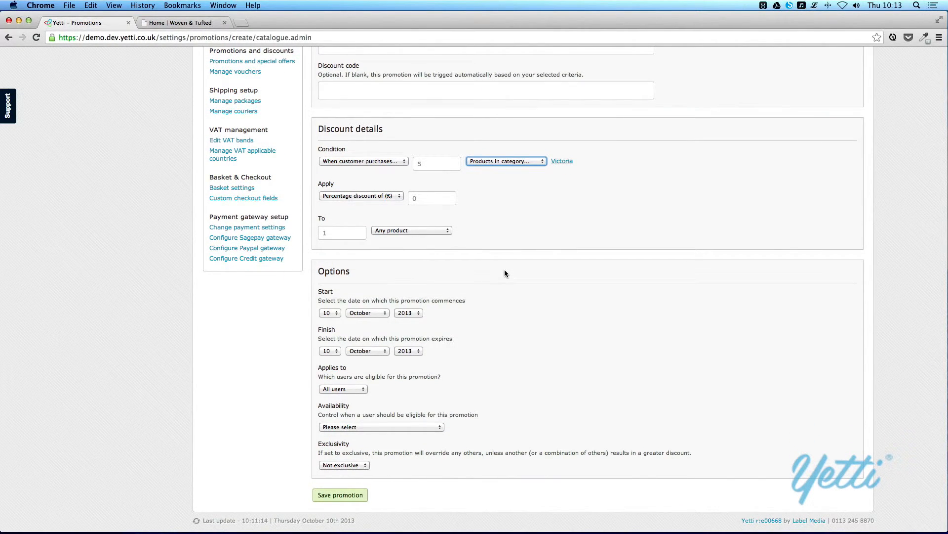
{"action": "left_click", "coordinate": [363, 390]}
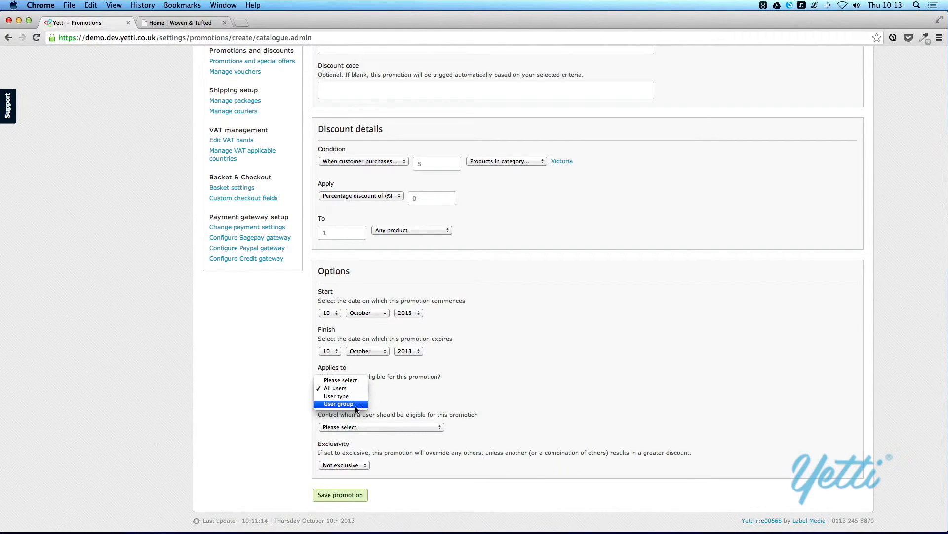
{"action": "left_click", "coordinate": [391, 399]}
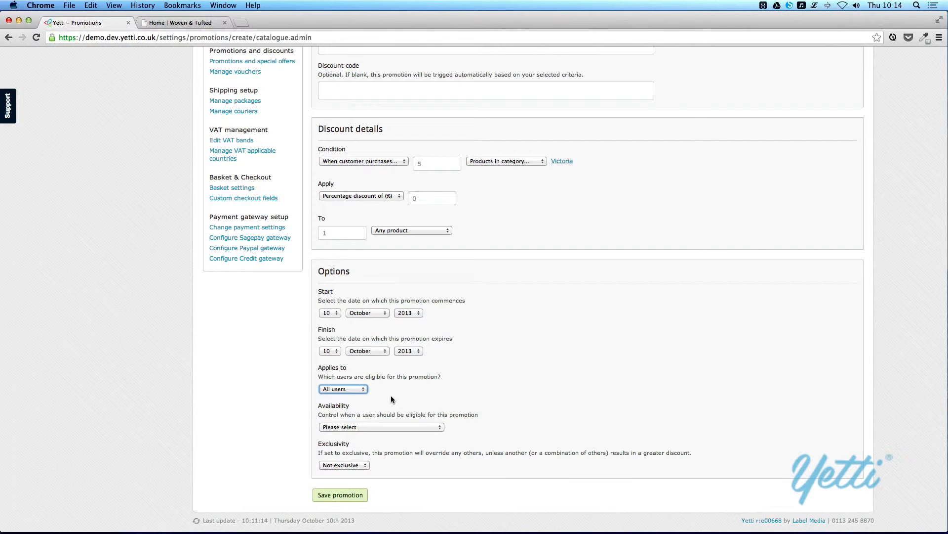
{"action": "left_click", "coordinate": [401, 427]}
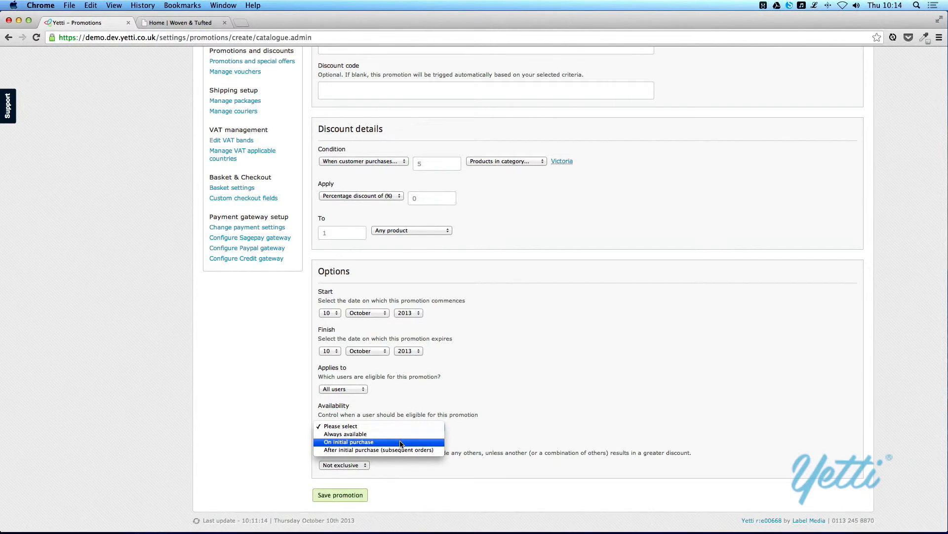
{"action": "left_click", "coordinate": [516, 429]}
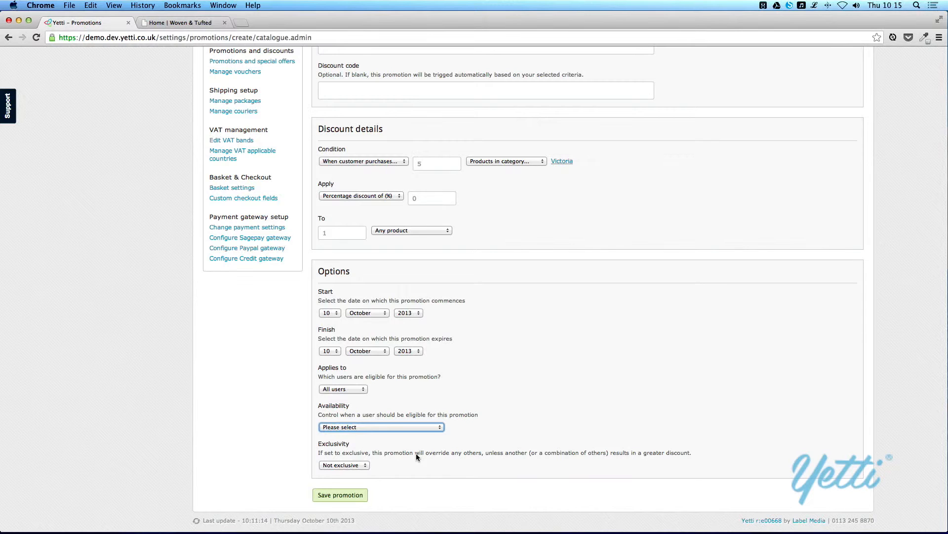
{"action": "left_click", "coordinate": [355, 465]}
{"action": "left_click", "coordinate": [358, 472]}
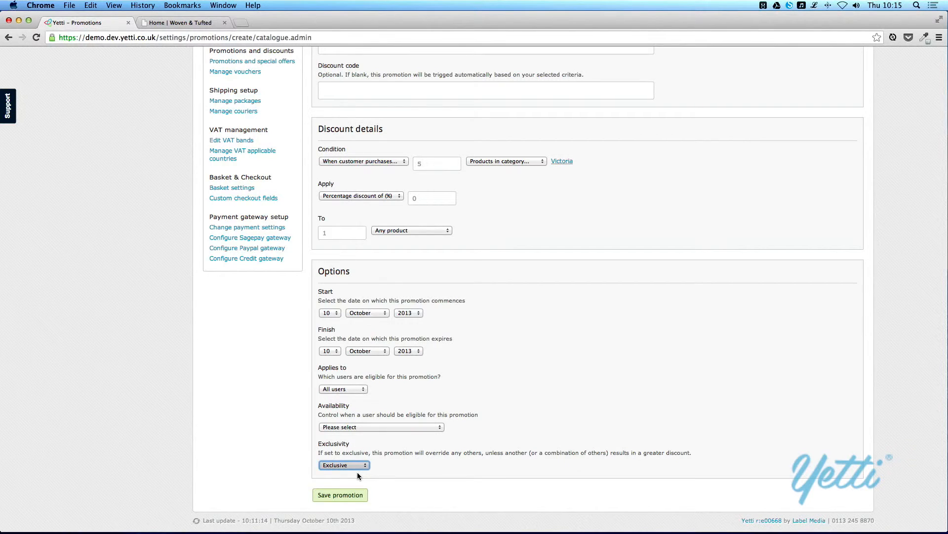
{"action": "left_click", "coordinate": [357, 466]}
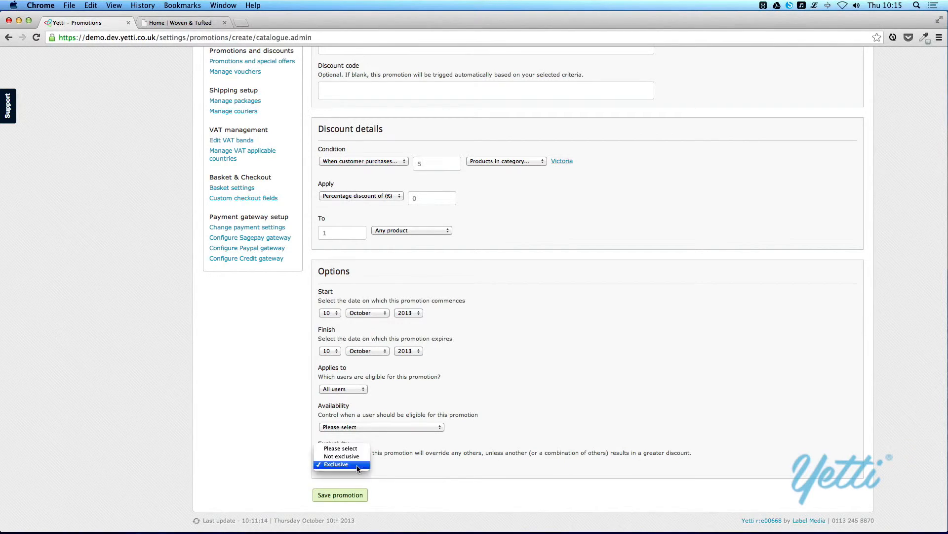
{"action": "left_click", "coordinate": [361, 456]}
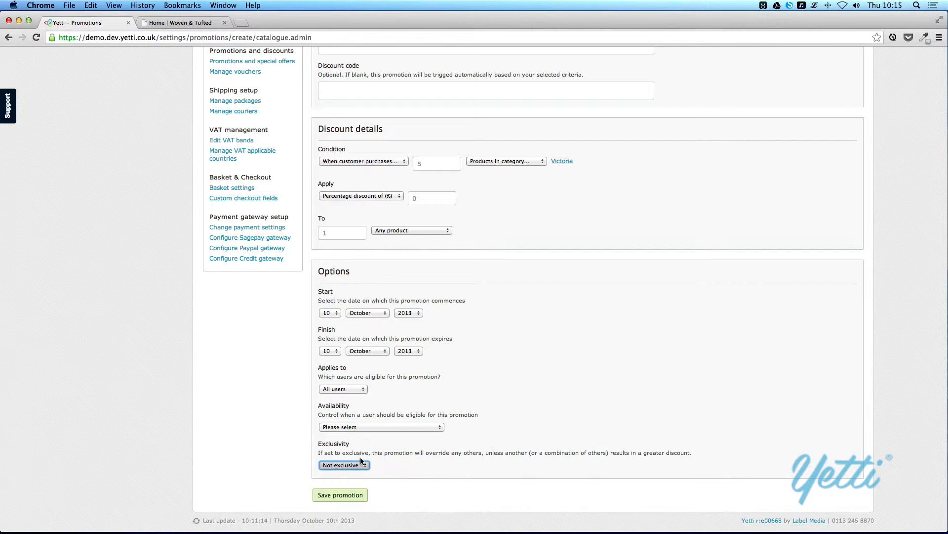
{"action": "scroll", "coordinate": [361, 460], "scroll_direction": "up", "scroll_amount": 4}
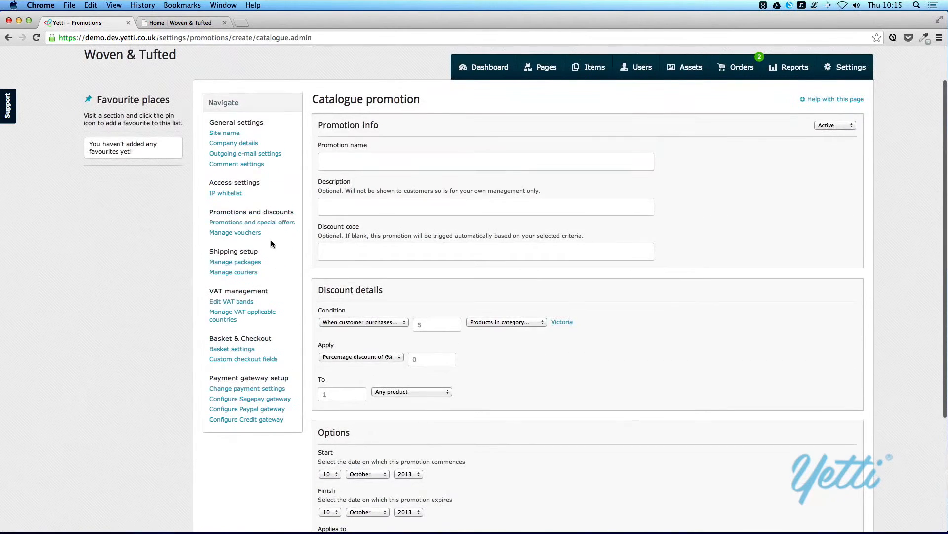
{"action": "left_click", "coordinate": [272, 225]}
{"action": "left_click", "coordinate": [337, 166]}
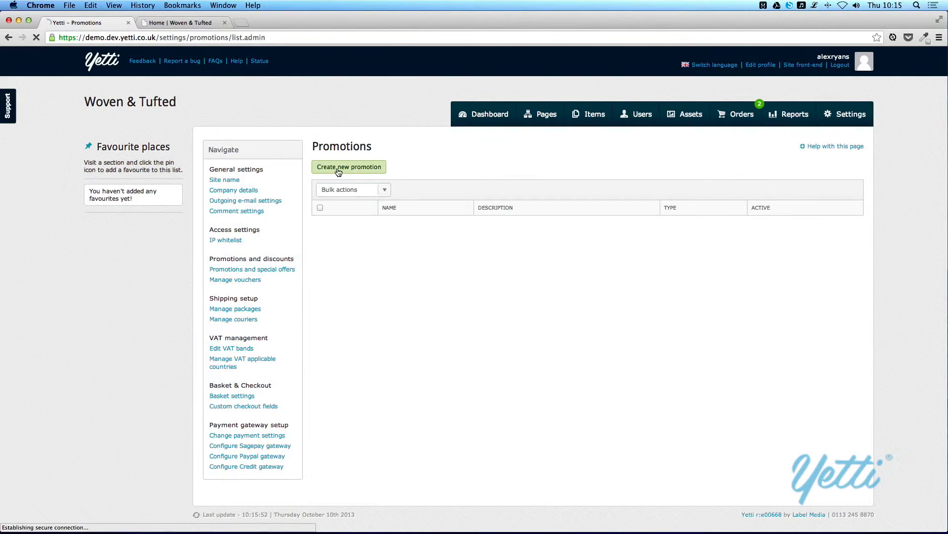
{"action": "left_click", "coordinate": [336, 195]}
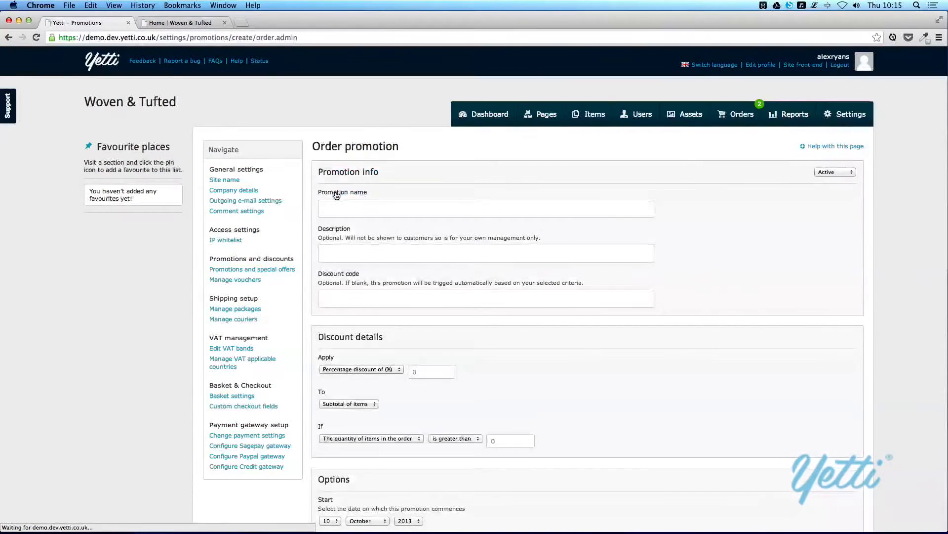
{"action": "scroll", "coordinate": [309, 214], "scroll_direction": "down", "scroll_amount": 3}
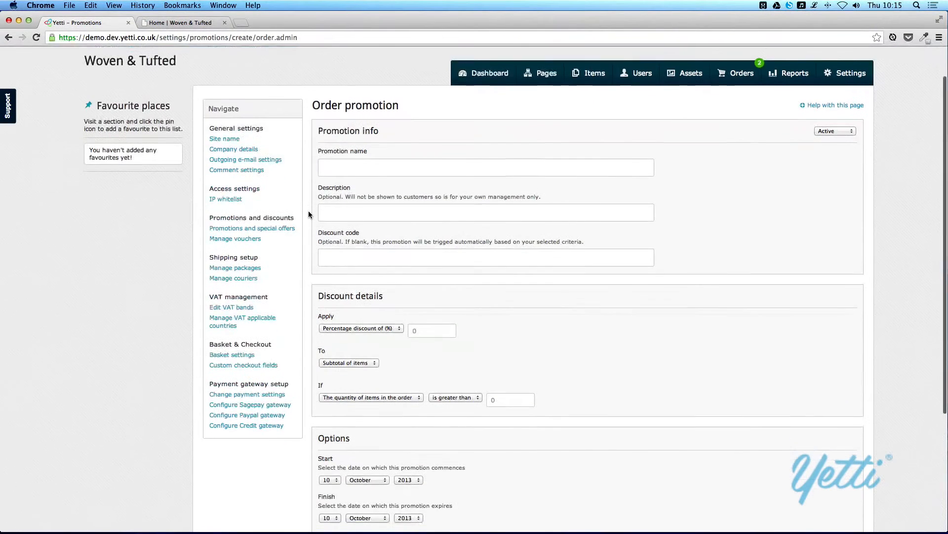
{"action": "scroll", "coordinate": [309, 214], "scroll_direction": "down", "scroll_amount": 5}
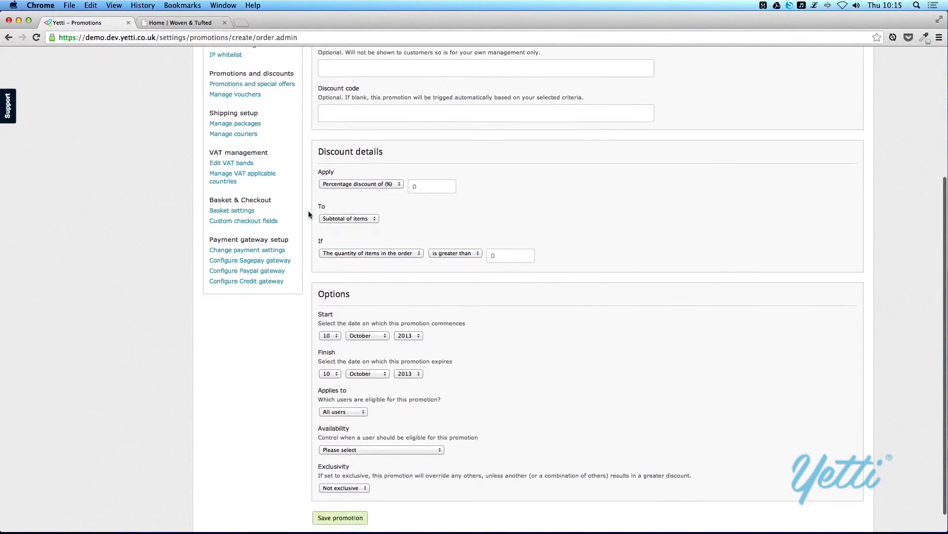
{"action": "scroll", "coordinate": [308, 214], "scroll_direction": "up", "scroll_amount": 2}
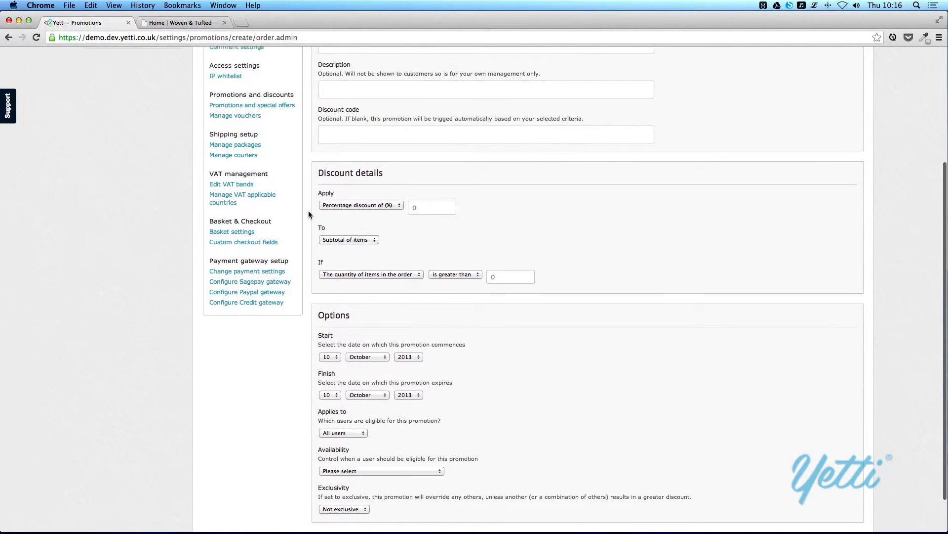
{"action": "scroll", "coordinate": [308, 214], "scroll_direction": "up", "scroll_amount": 3}
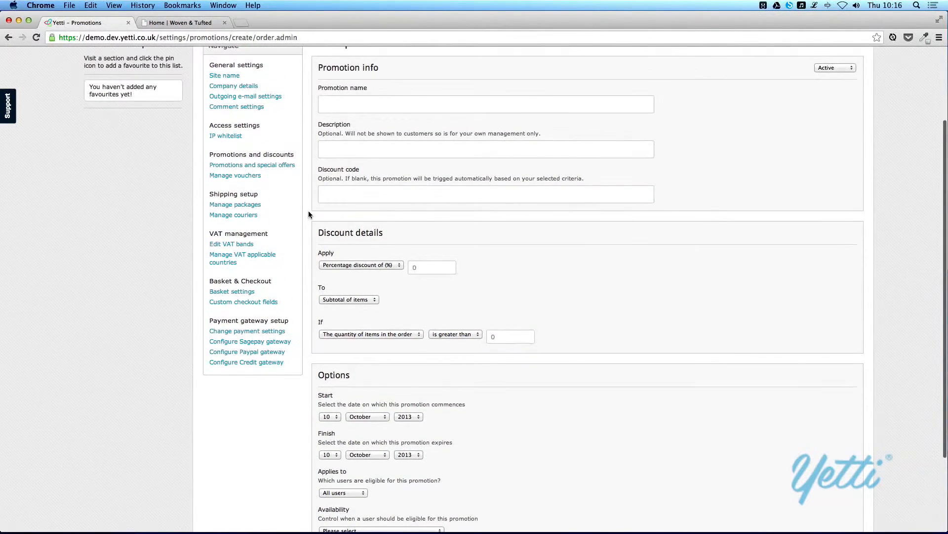
{"action": "scroll", "coordinate": [308, 214], "scroll_direction": "up", "scroll_amount": 1}
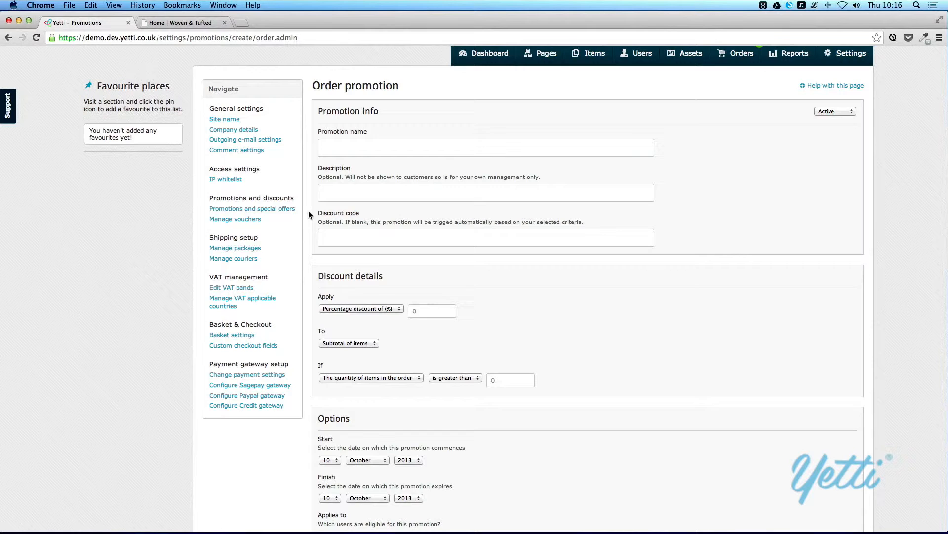
{"action": "left_click", "coordinate": [346, 308]}
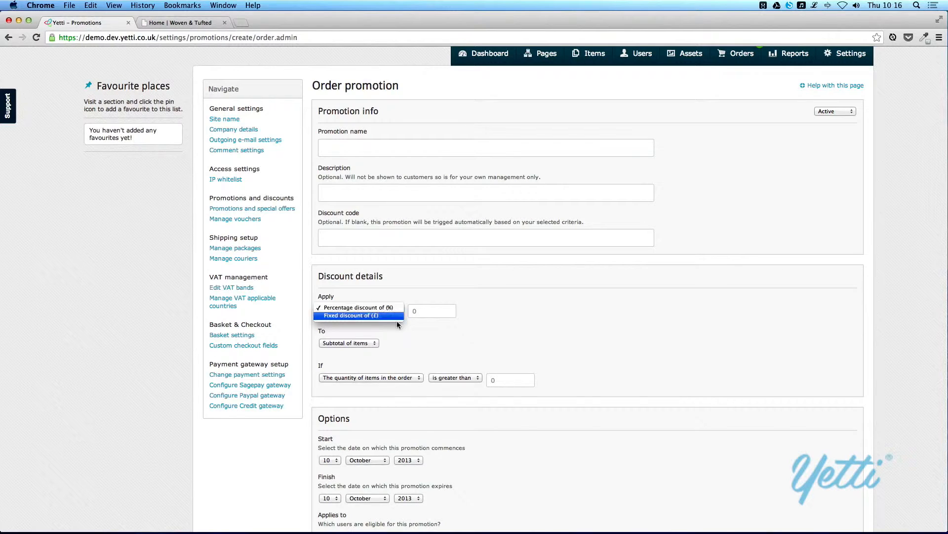
{"action": "left_click", "coordinate": [399, 339]}
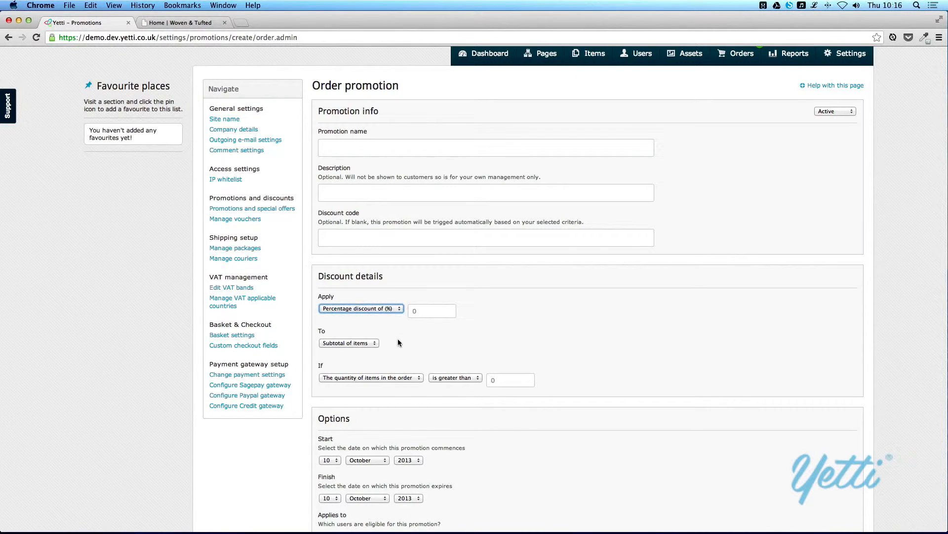
{"action": "left_click", "coordinate": [377, 344]}
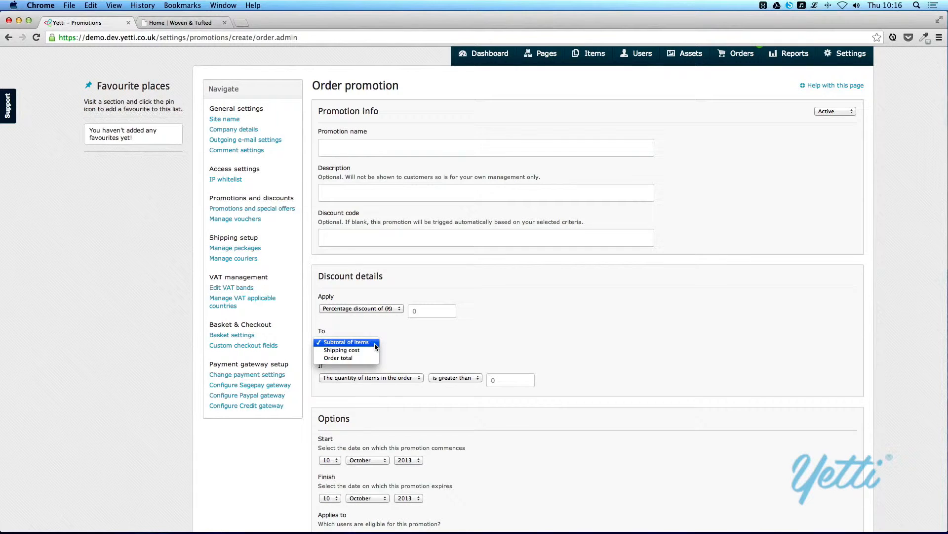
{"action": "left_click", "coordinate": [395, 342]}
{"action": "scroll", "coordinate": [395, 342], "scroll_direction": "down", "scroll_amount": 3}
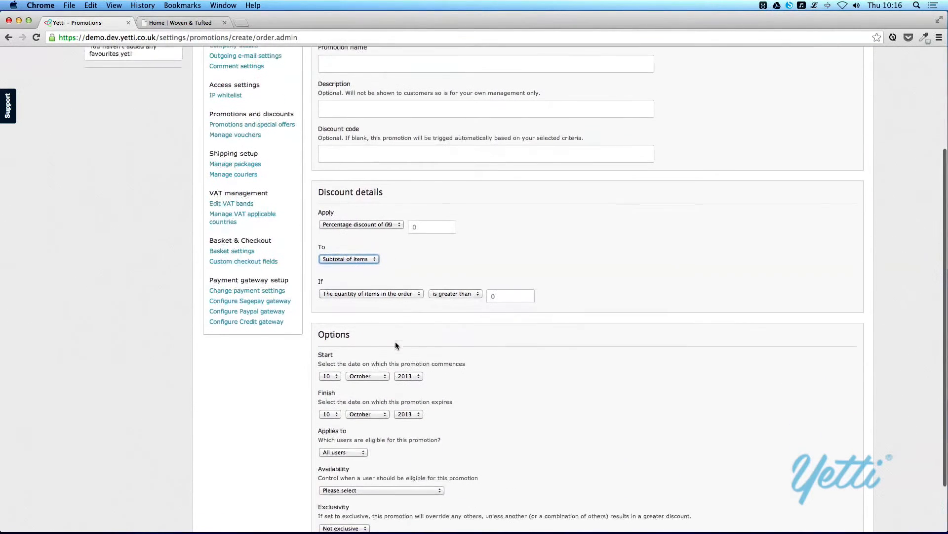
{"action": "left_click", "coordinate": [420, 295]}
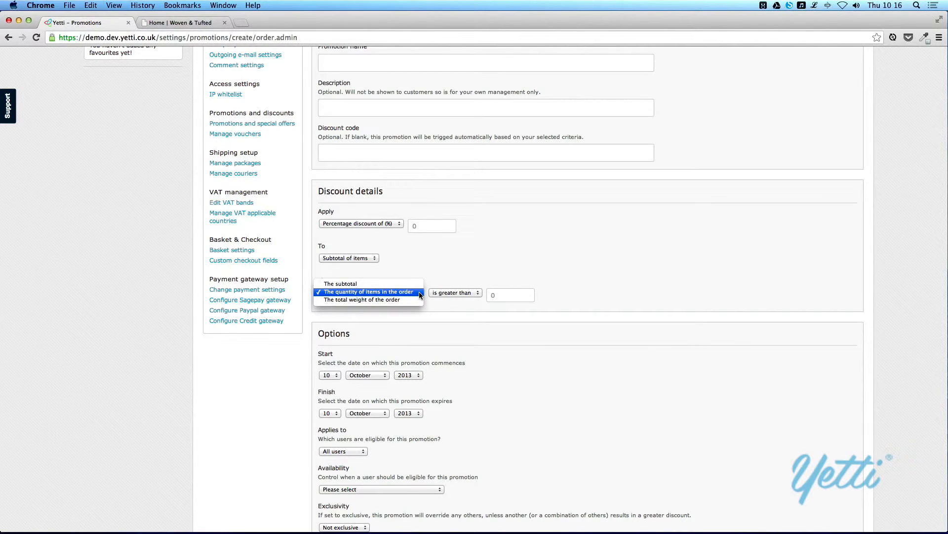
{"action": "left_click", "coordinate": [441, 292]}
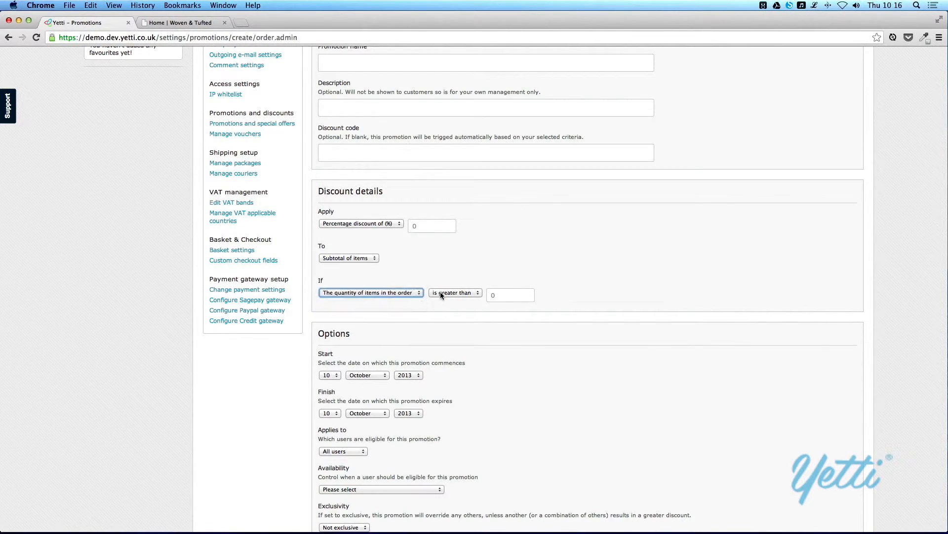
{"action": "left_click", "coordinate": [440, 292]}
{"action": "left_click", "coordinate": [440, 292]}
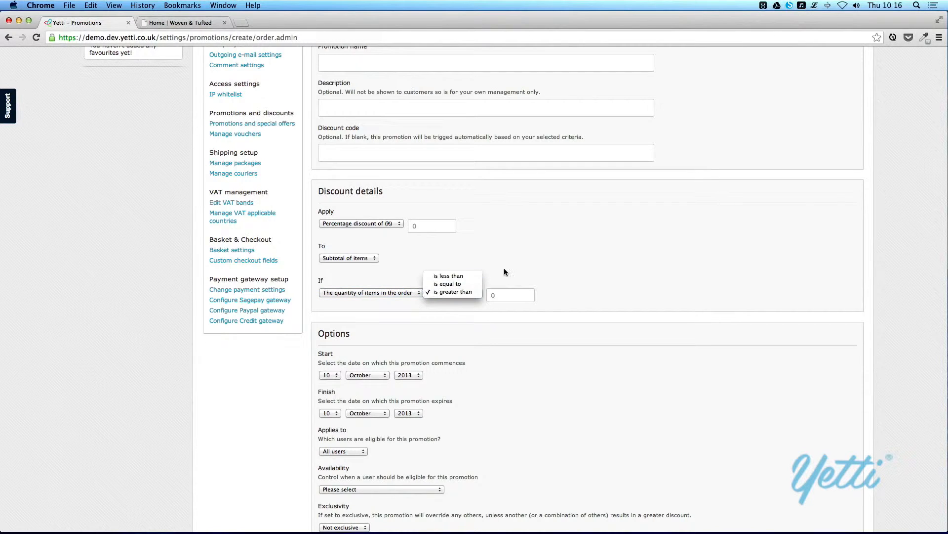
{"action": "scroll", "coordinate": [494, 269], "scroll_direction": "up", "scroll_amount": 3}
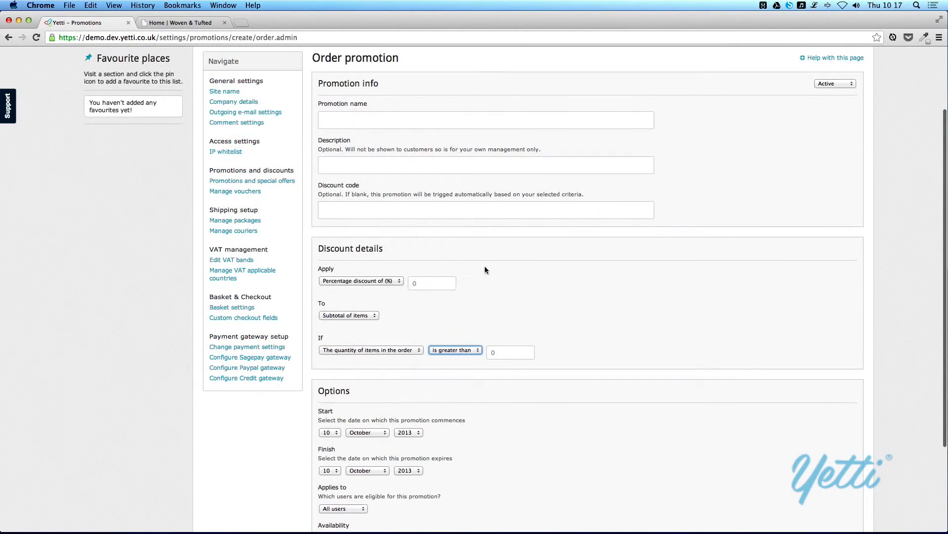
- Start a new voucher and replace its generated code with WTNEWCUST
{"action": "left_click", "coordinate": [224, 192]}
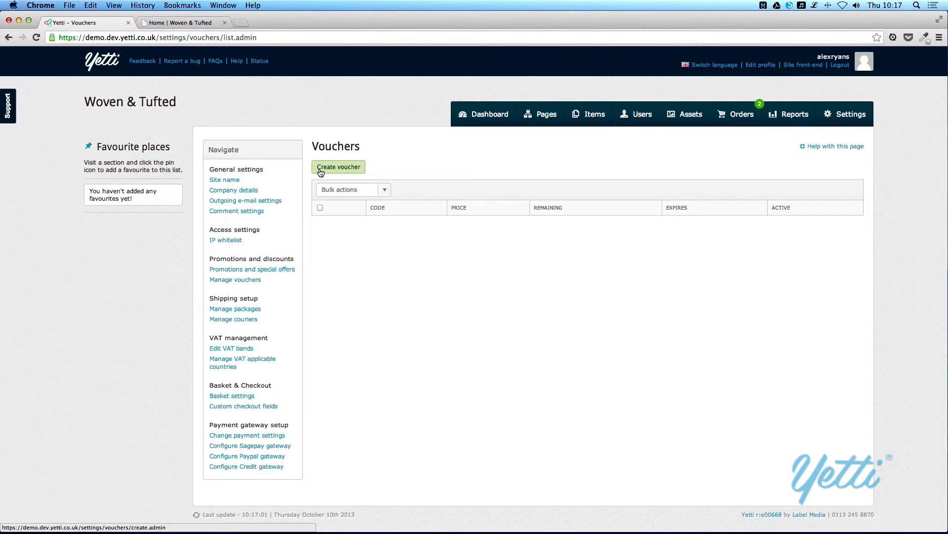
{"action": "left_click", "coordinate": [320, 171]}
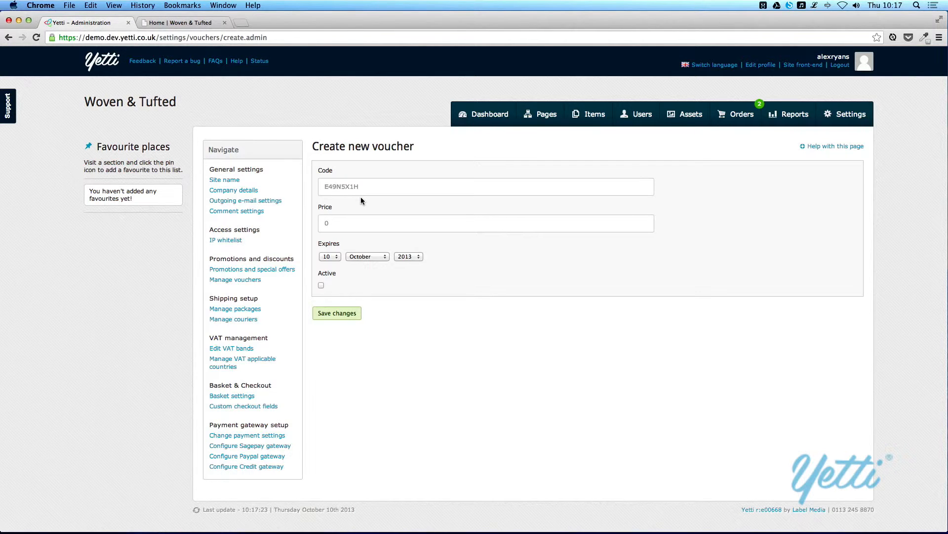
{"action": "left_click_drag", "start_coordinate": [364, 186], "coordinate": [321, 187]}
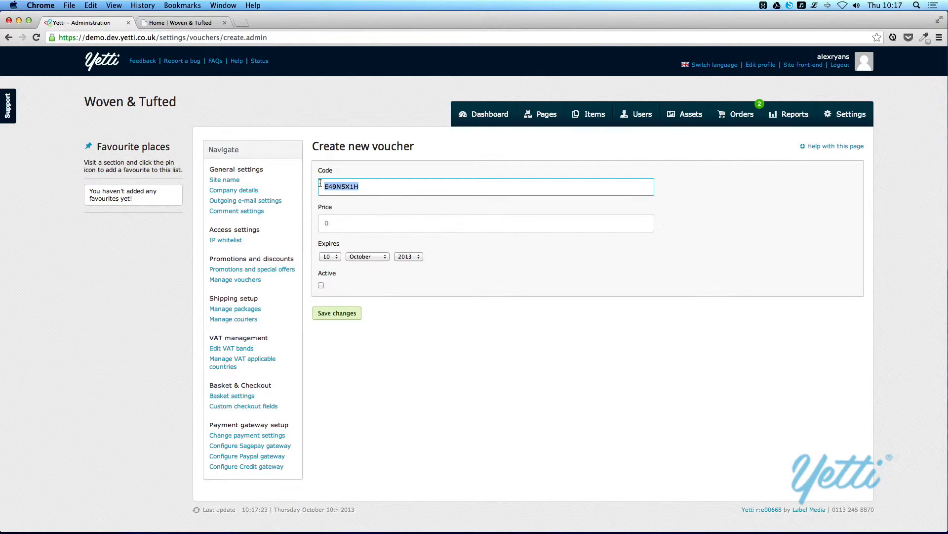
{"action": "type", "text": "WTNEW"}
{"action": "key", "text": "BackSpace"}
{"action": "key", "text": "BackSpace"}
{"action": "type", "text": "EWCUST"}
- Set the voucher price to 50, then go to the Shipping packages list
{"action": "left_click", "coordinate": [339, 230]}
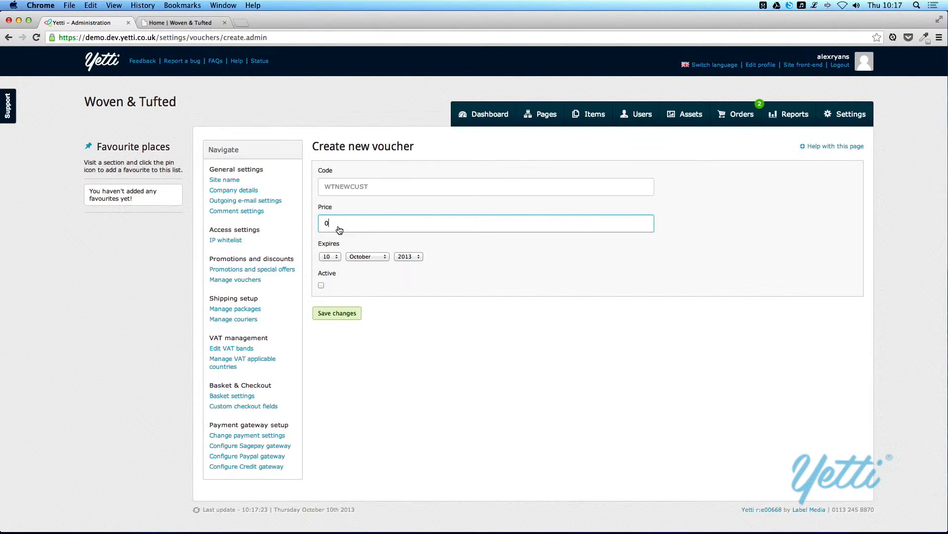
{"action": "key", "text": "BackSpace"}
{"action": "type", "text": "50"}
{"action": "left_click", "coordinate": [236, 311]}
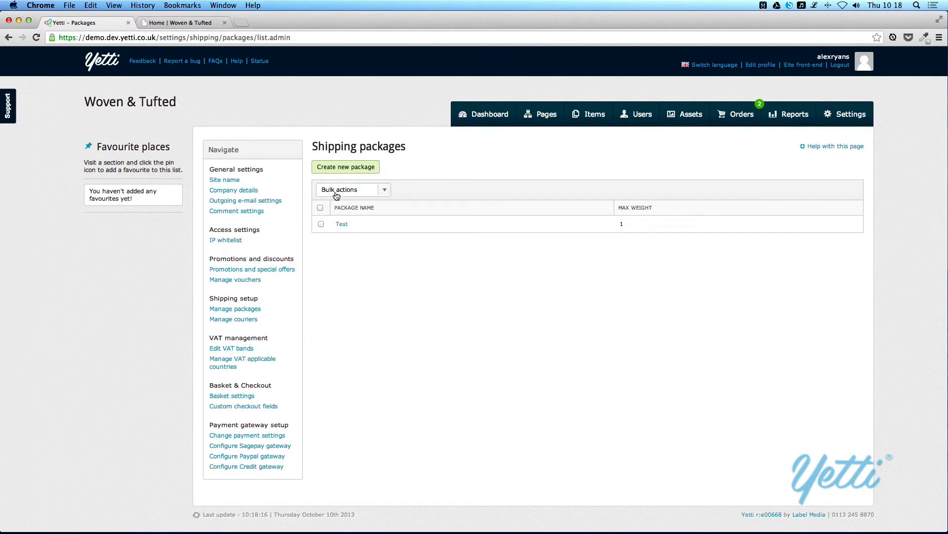
- Create a shipping package named 'Small package' with maximum weight 10
{"action": "left_click", "coordinate": [336, 167]}
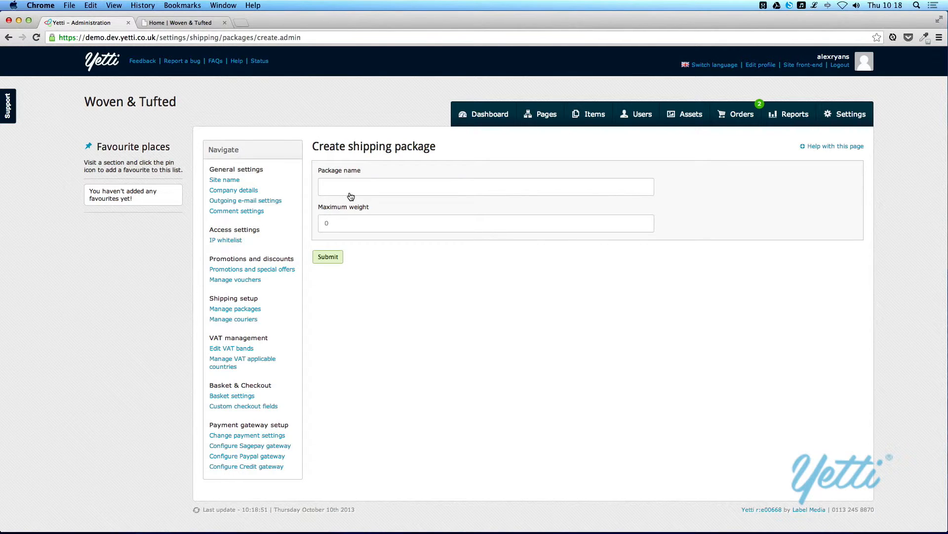
{"action": "left_click", "coordinate": [350, 194]}
{"action": "type", "text": "SMall p"}
{"action": "key", "text": "super+a"}
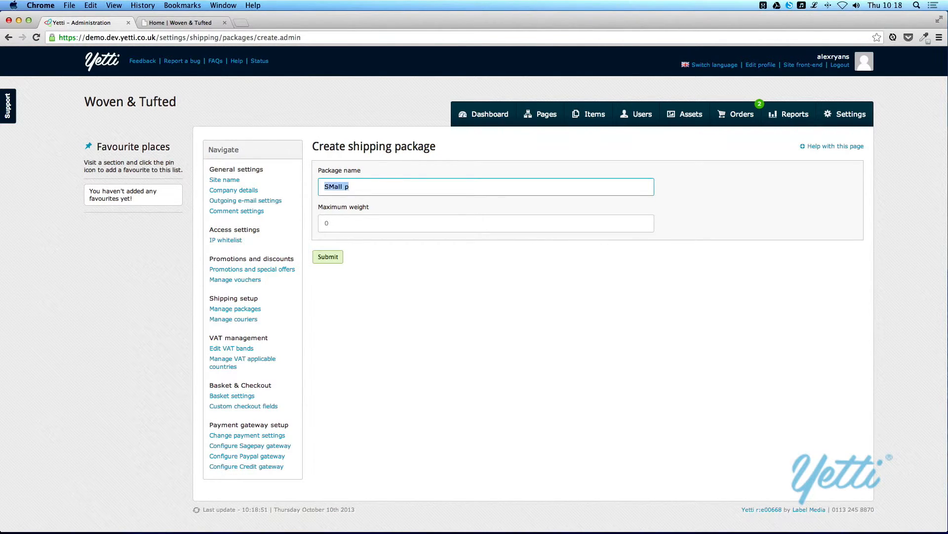
{"action": "type", "text": "Small packaj"}
{"action": "key", "text": "BackSpace"}
{"action": "type", "text": "ge"}
{"action": "left_click", "coordinate": [322, 219]}
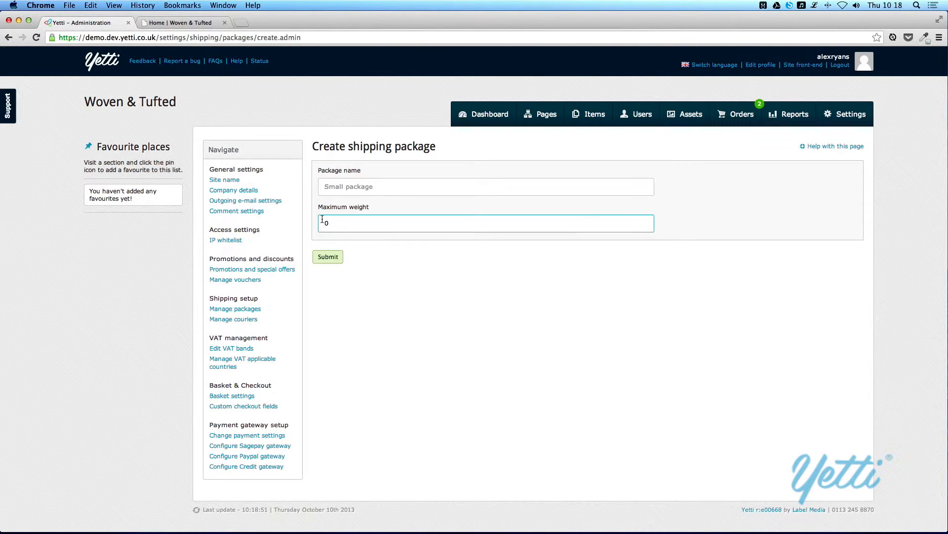
{"action": "type", "text": "10"}
{"action": "left_click", "coordinate": [317, 255]}
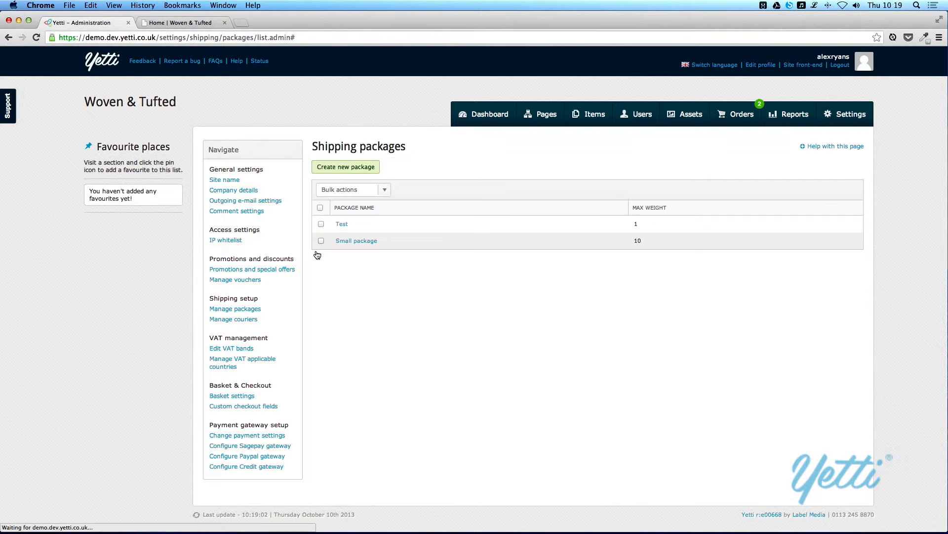
- Create a second shipping package named 'Medium Package' with maximum weight 50
{"action": "left_click", "coordinate": [339, 168]}
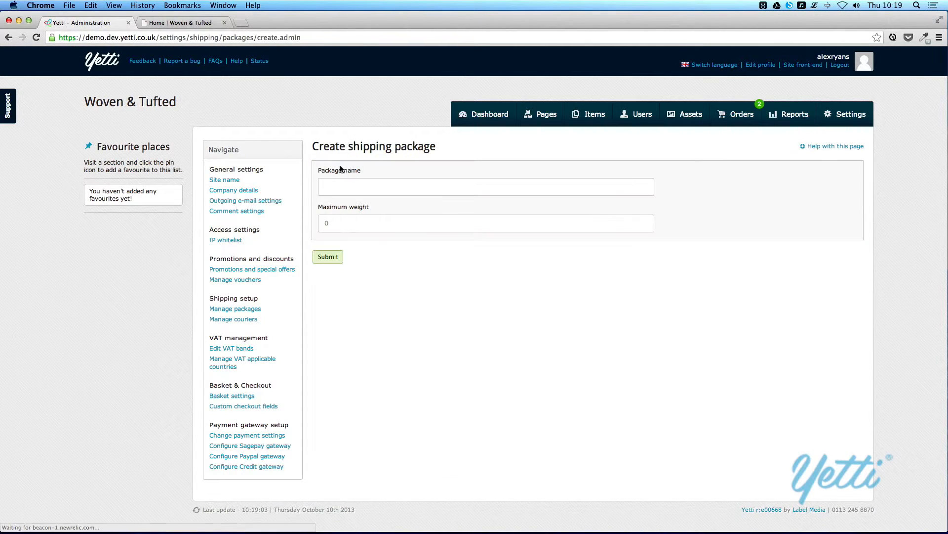
{"action": "left_click", "coordinate": [364, 188]}
{"action": "type", "text": "Medium "}
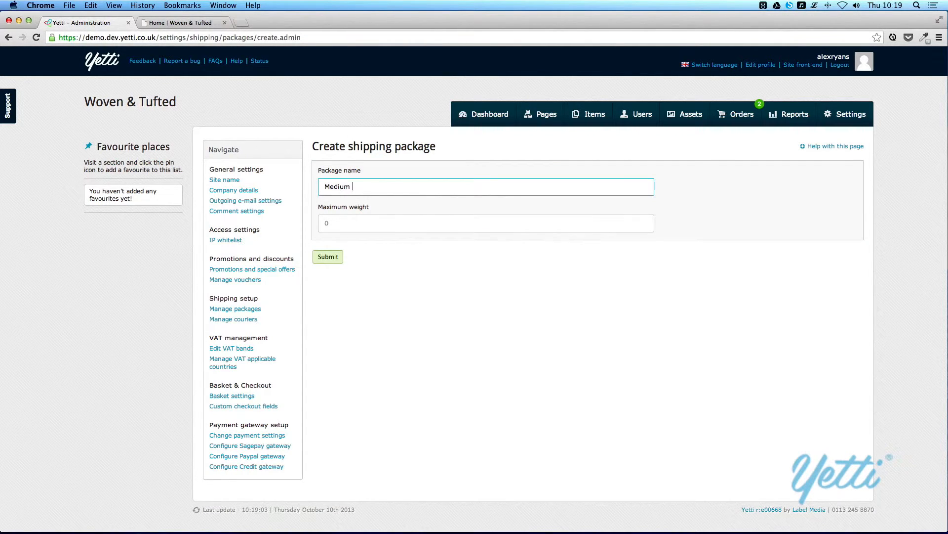
{"action": "type", "text": "Package"}
{"action": "key", "text": "BackSpace"}
{"action": "key", "text": "BackSpace"}
{"action": "key", "text": "BackSpace"}
{"action": "key", "text": "BackSpace"}
{"action": "key", "text": "BackSpace"}
{"action": "type", "text": "ckage"}
{"action": "left_click", "coordinate": [354, 224]}
{"action": "type", "text": "50"}
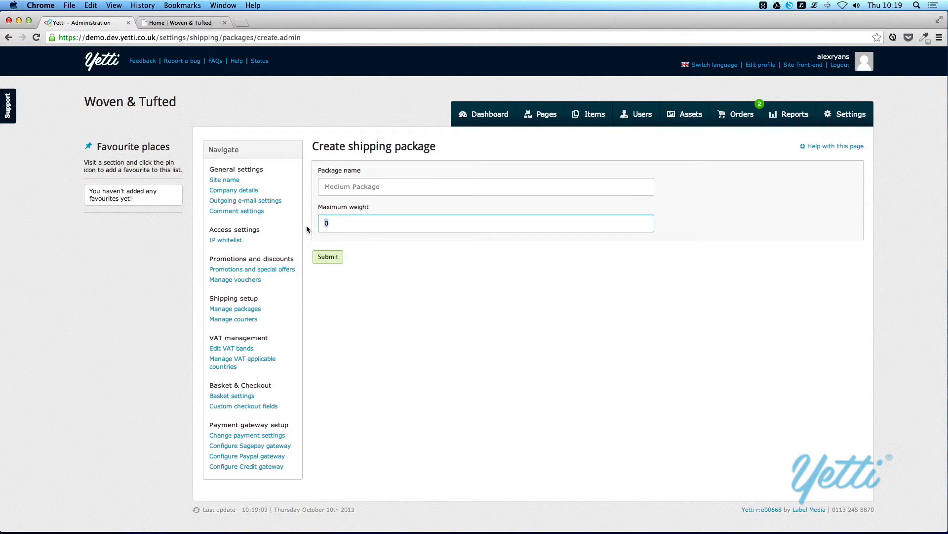
{"action": "left_click", "coordinate": [327, 258]}
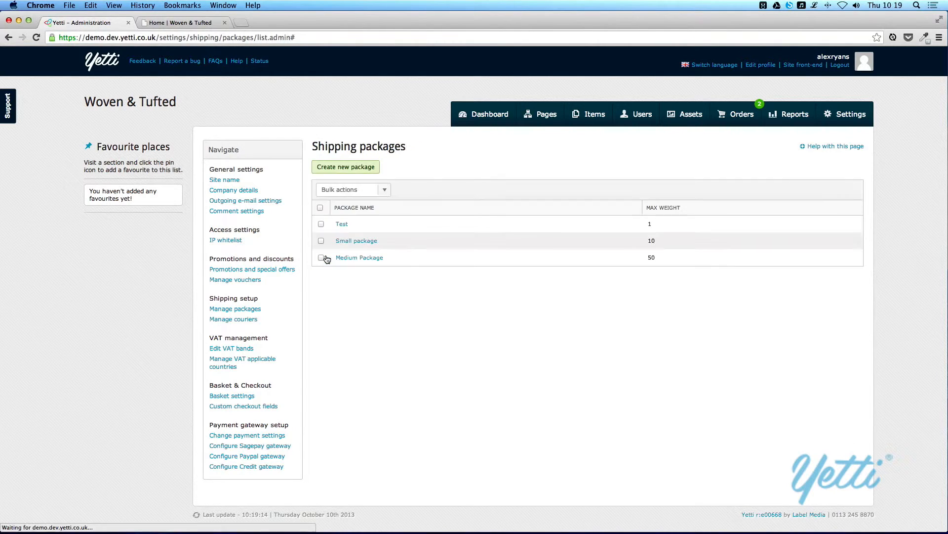
- Rename the Test package to 'Large Package' and set its maximum weight to 1000
{"action": "left_click", "coordinate": [342, 224]}
{"action": "double_click", "coordinate": [330, 187]}
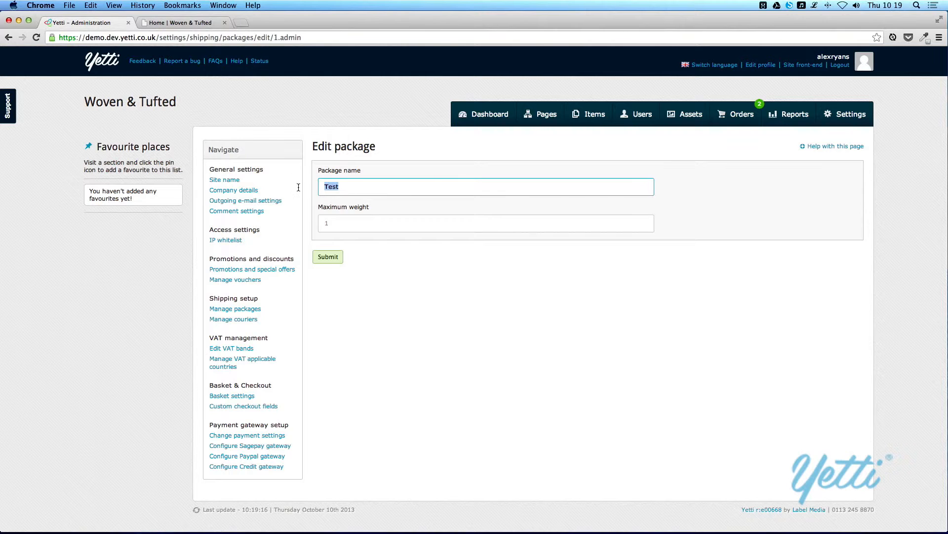
{"action": "type", "text": "Large Package"}
{"action": "key", "text": "Tab"}
{"action": "type", "text": "1000"}
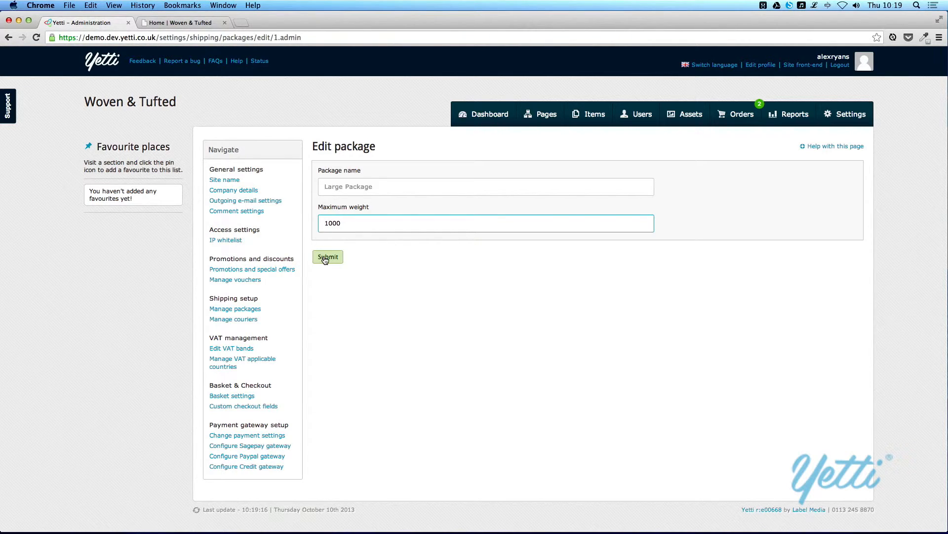
{"action": "left_click", "coordinate": [325, 258]}
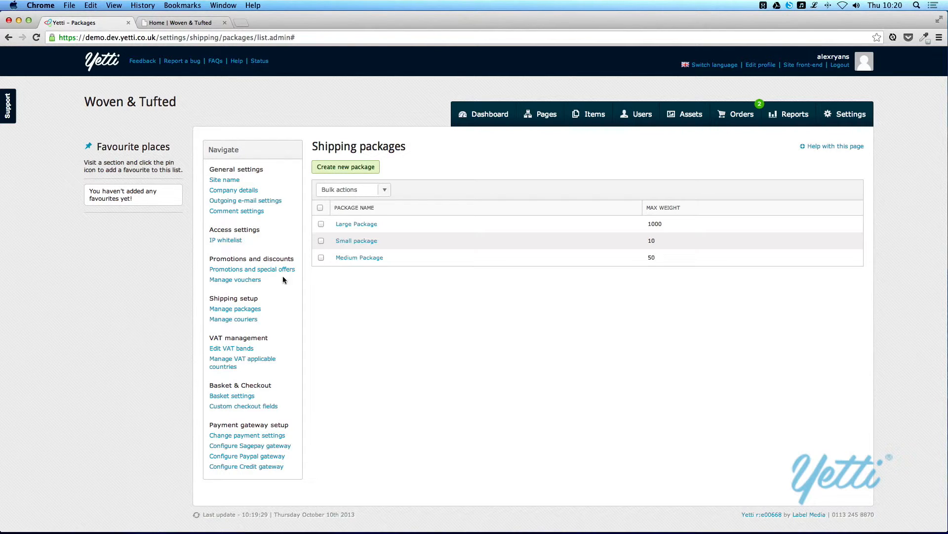
- Open a new courier form, try a ups.com tracking URL, then clear it again
{"action": "left_click", "coordinate": [232, 321]}
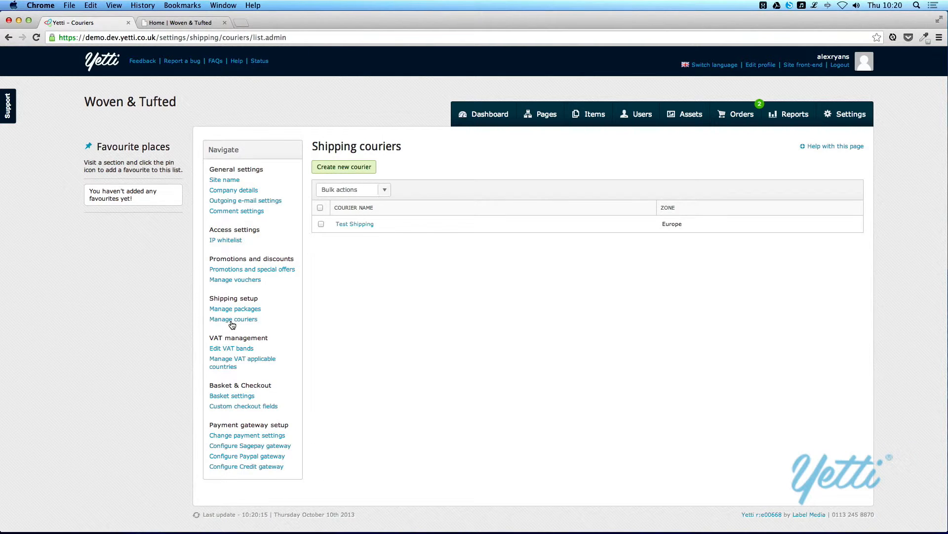
{"action": "left_click", "coordinate": [330, 167]}
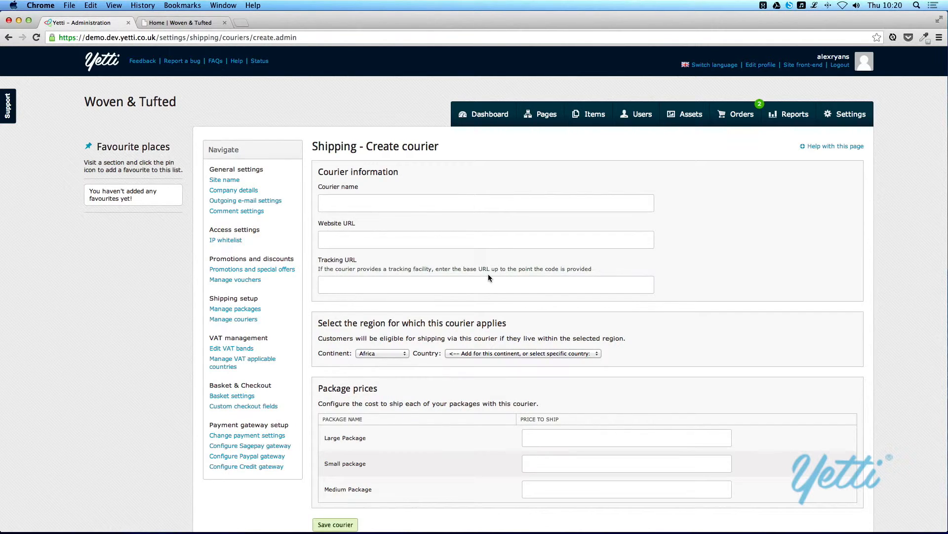
{"action": "left_click", "coordinate": [465, 289]}
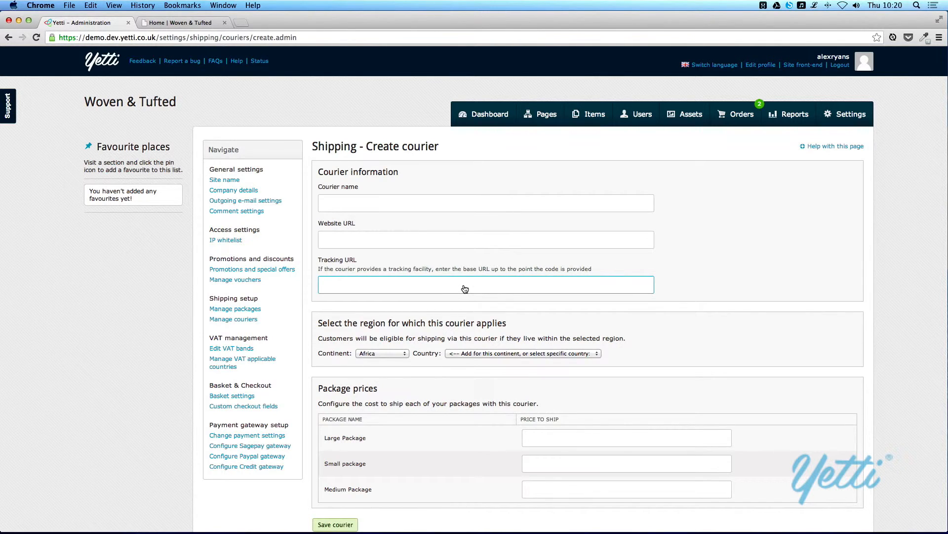
{"action": "type", "text": "ups.com/track/123456"}
{"action": "key", "text": "BackSpace"}
{"action": "key", "text": "BackSpace"}
{"action": "key", "text": "BackSpace"}
{"action": "key", "text": "BackSpace"}
{"action": "key", "text": "BackSpace"}
{"action": "key", "text": "BackSpace"}
{"action": "key", "text": "BackSpace"}
{"action": "type", "text": "/"}
{"action": "key", "text": "super+a"}
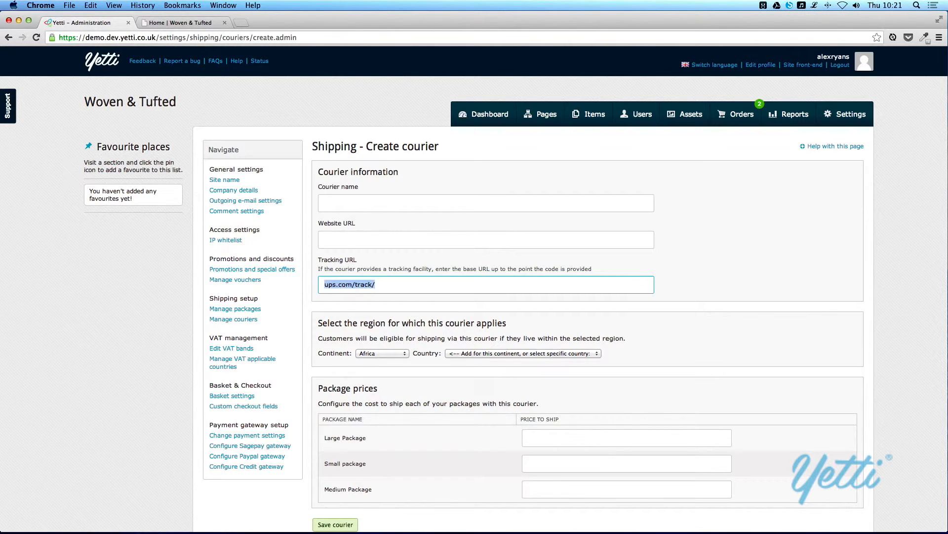
{"action": "key", "text": "BackSpace"}
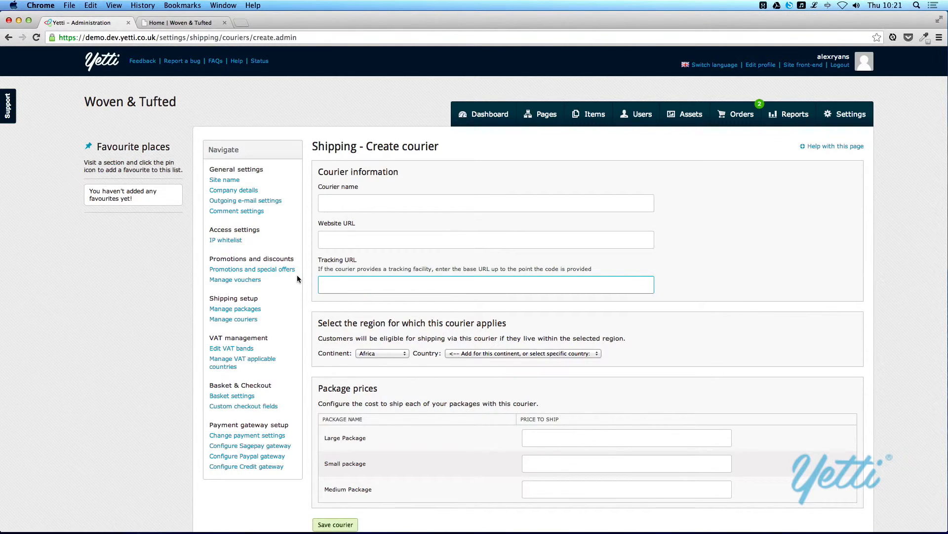
{"action": "scroll", "coordinate": [307, 277], "scroll_direction": "down", "scroll_amount": 1}
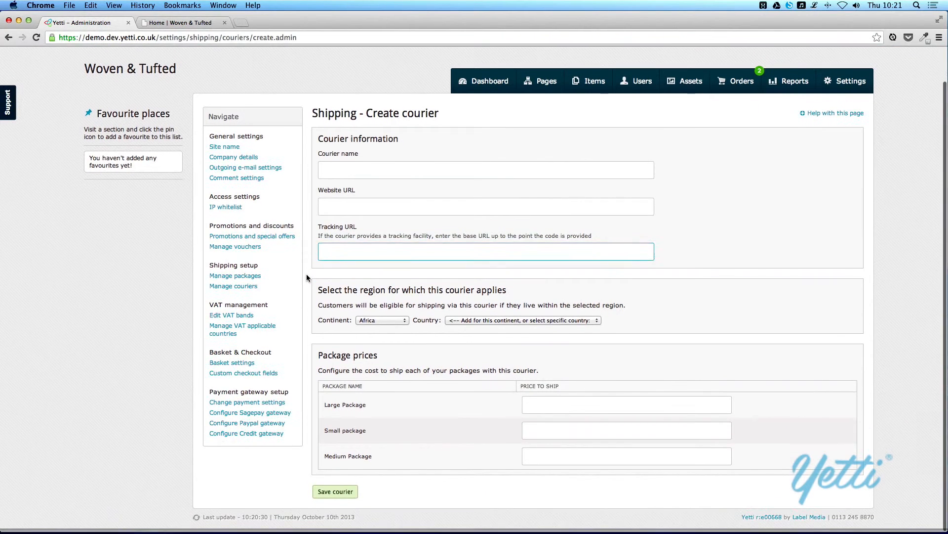
- Set the courier's region to North America › British Virgin Islands, then go to VAT bands
{"action": "left_click", "coordinate": [372, 324]}
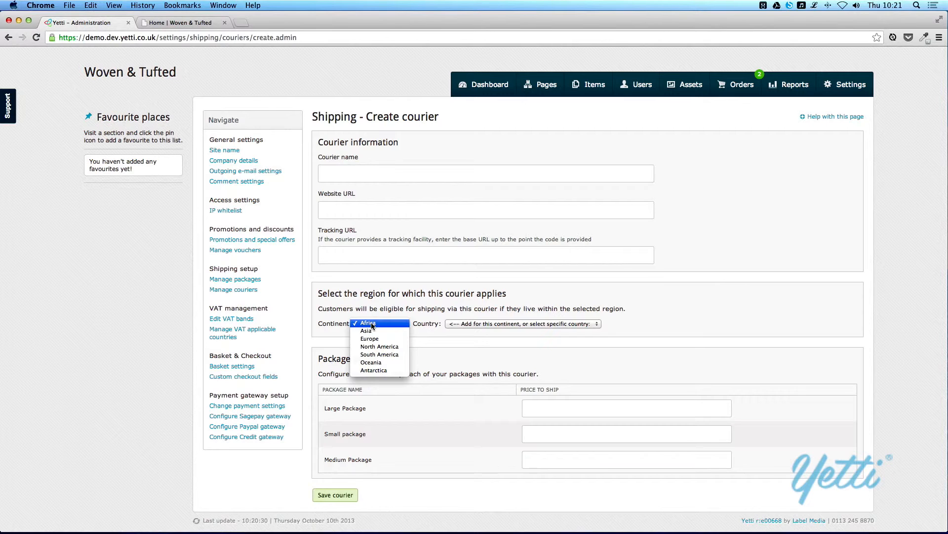
{"action": "left_click", "coordinate": [393, 350]}
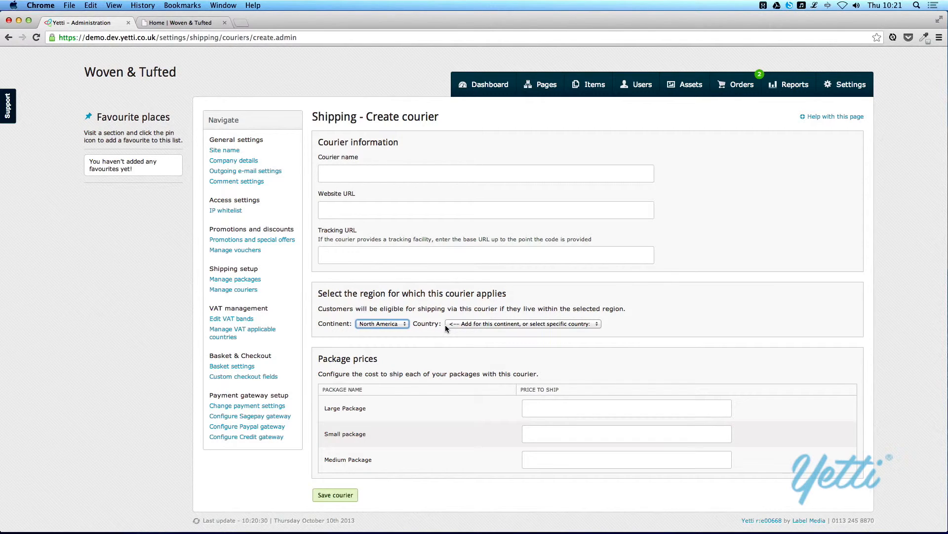
{"action": "left_click", "coordinate": [475, 325]}
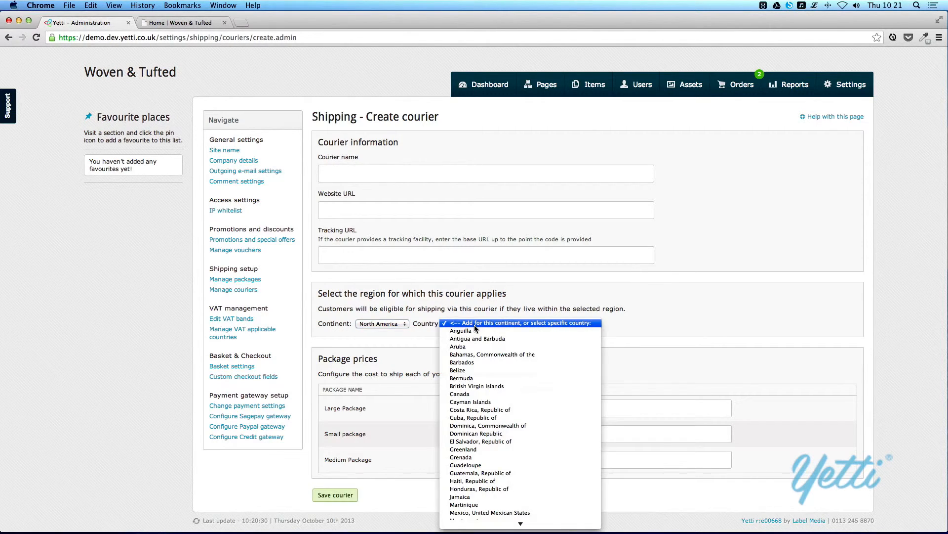
{"action": "left_click", "coordinate": [482, 386]}
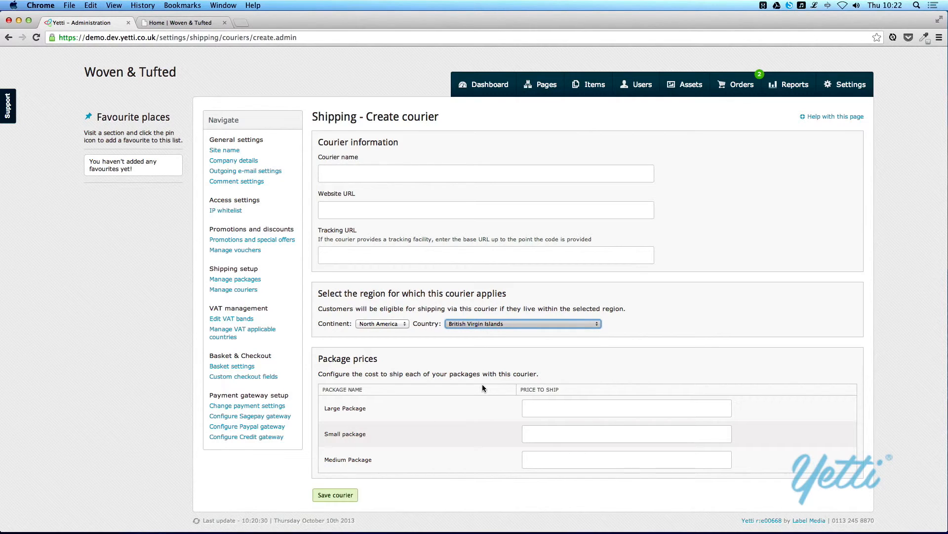
{"action": "left_click", "coordinate": [535, 408]}
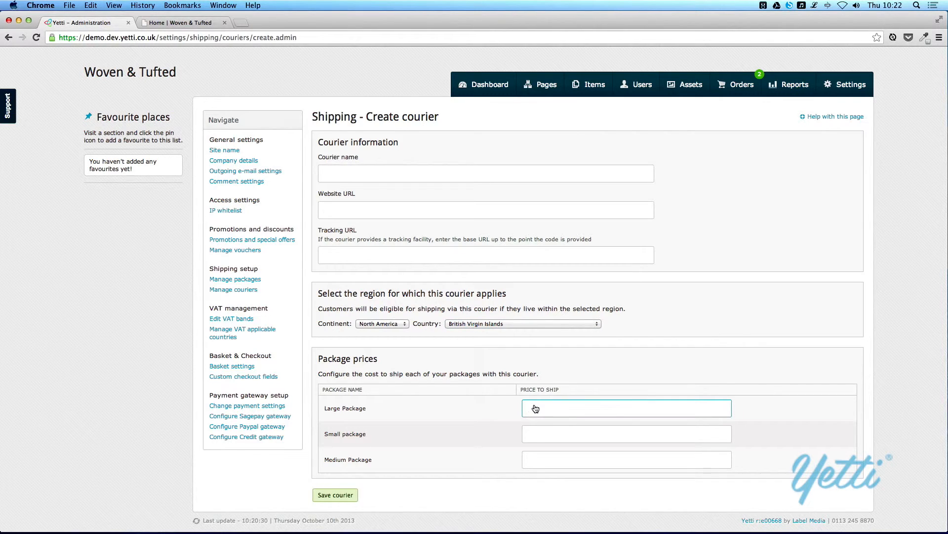
{"action": "left_click", "coordinate": [231, 318]}
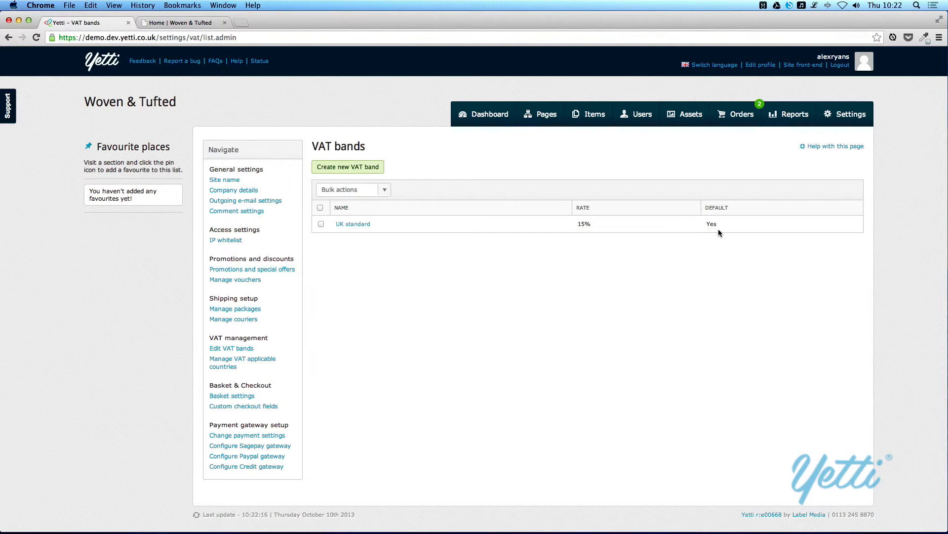
- Add a VAT band named 'Test VAT Band' with a 20% rate
{"action": "left_click", "coordinate": [372, 168]}
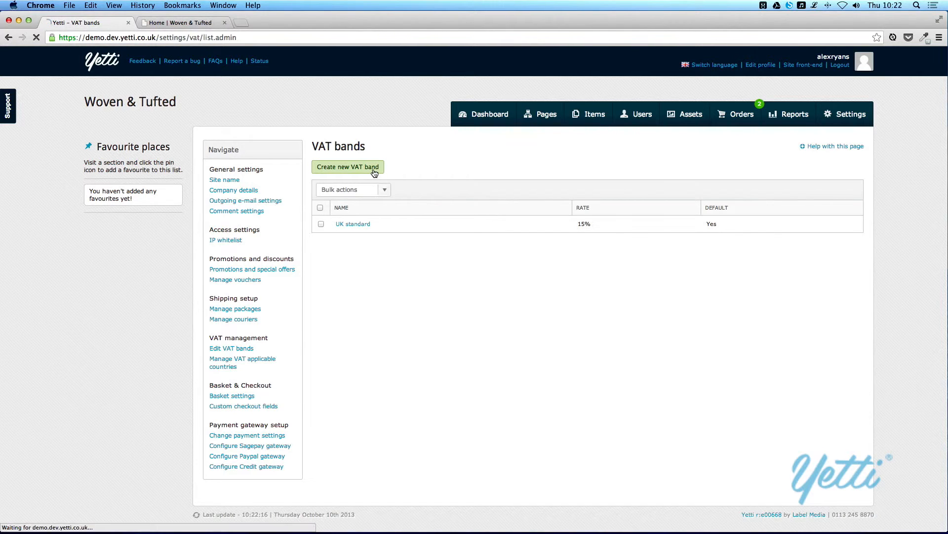
{"action": "left_click", "coordinate": [373, 192]}
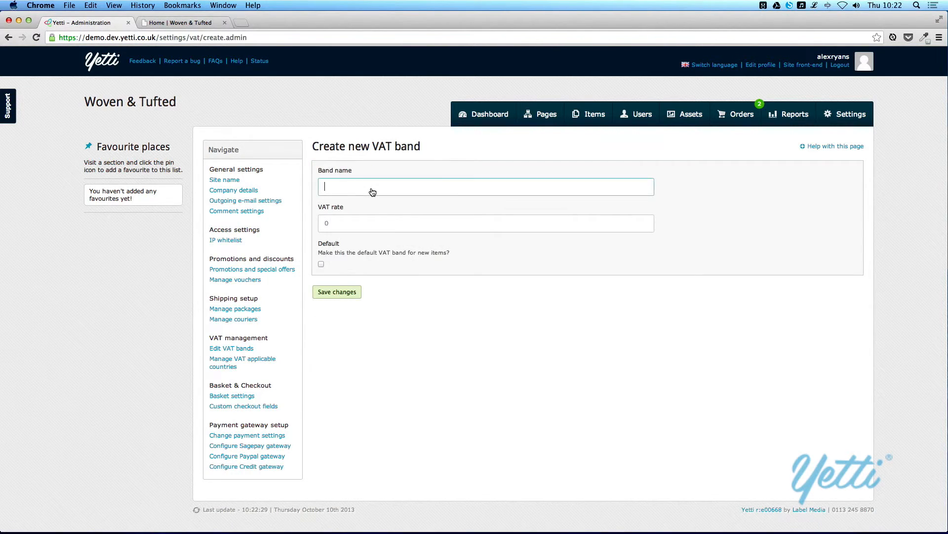
{"action": "type", "text": "Test VAT "}
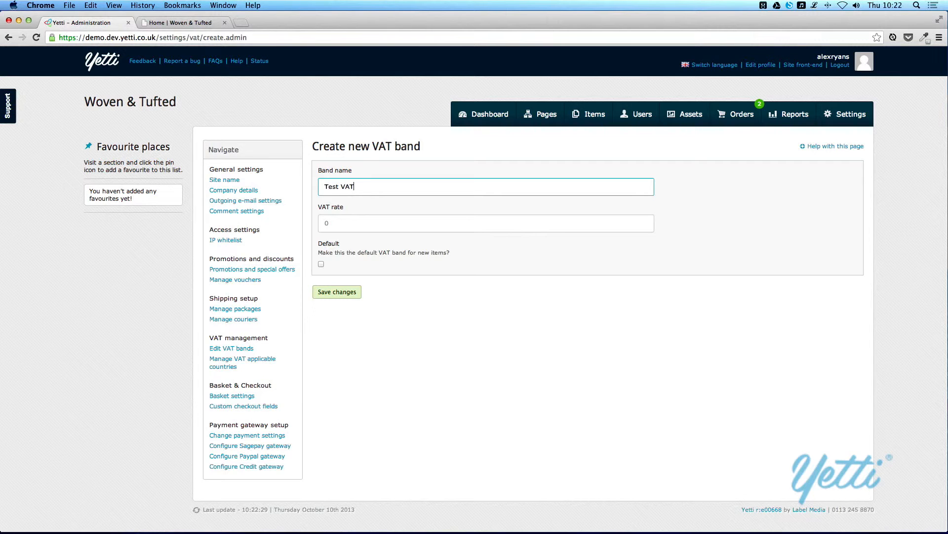
{"action": "type", "text": "Band"}
{"action": "key", "text": "Tab"}
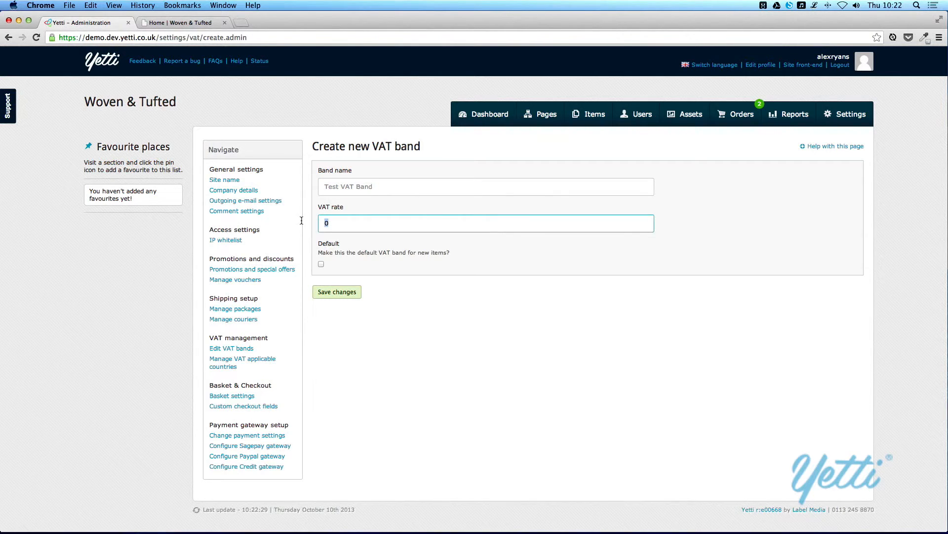
{"action": "type", "text": "20"}
{"action": "left_click", "coordinate": [322, 292]}
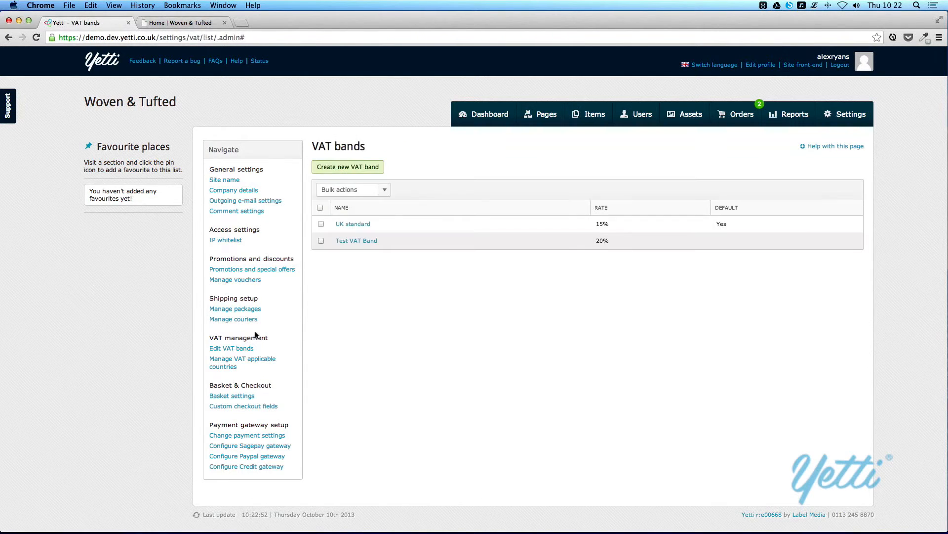
- Open Estonia, Republic of in the VAT applicable countries list and re-save its settings
{"action": "left_click", "coordinate": [244, 364]}
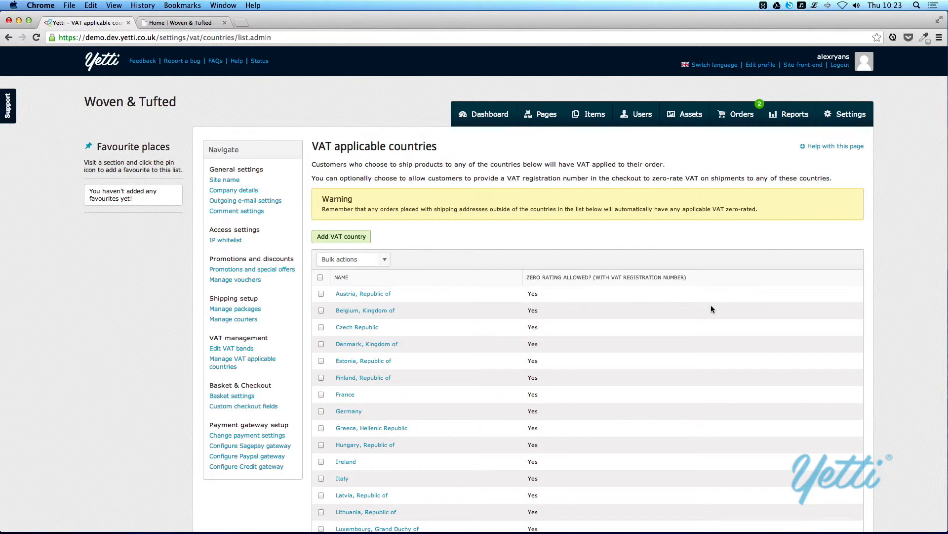
{"action": "scroll", "coordinate": [711, 309], "scroll_direction": "down", "scroll_amount": 5}
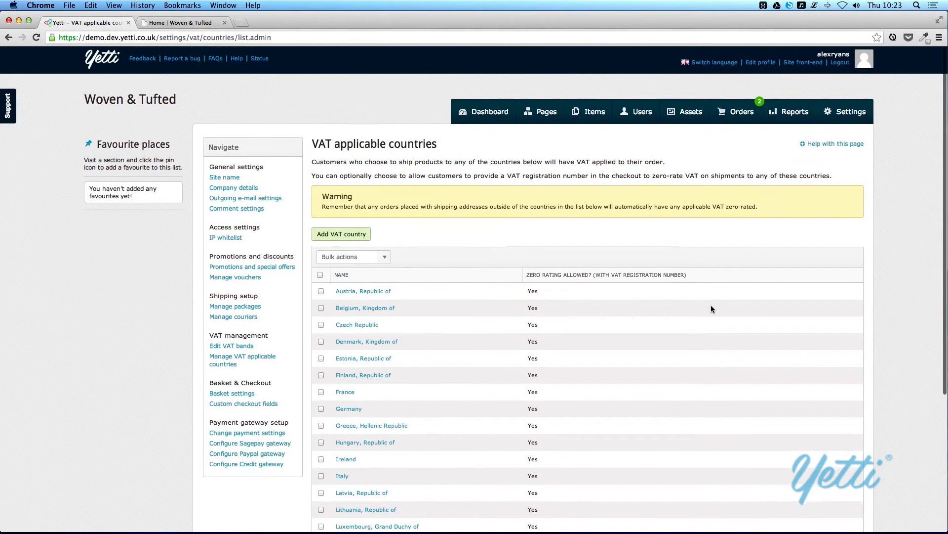
{"action": "scroll", "coordinate": [711, 305], "scroll_direction": "down", "scroll_amount": 4}
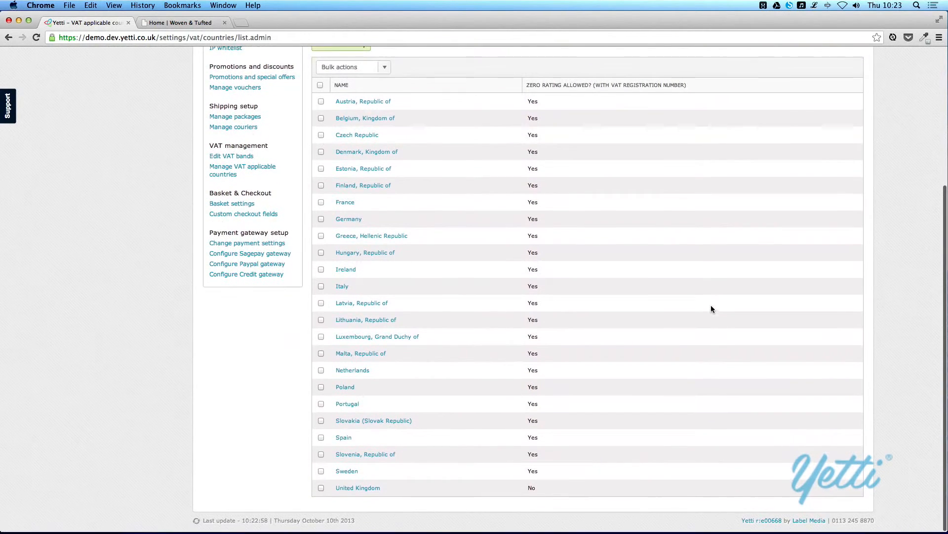
{"action": "left_click", "coordinate": [373, 169]}
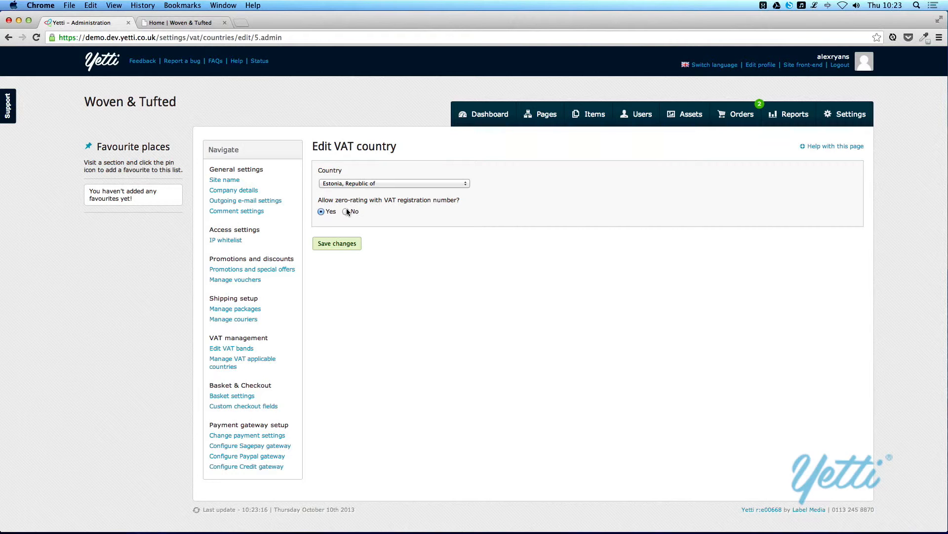
{"action": "left_click", "coordinate": [344, 243]}
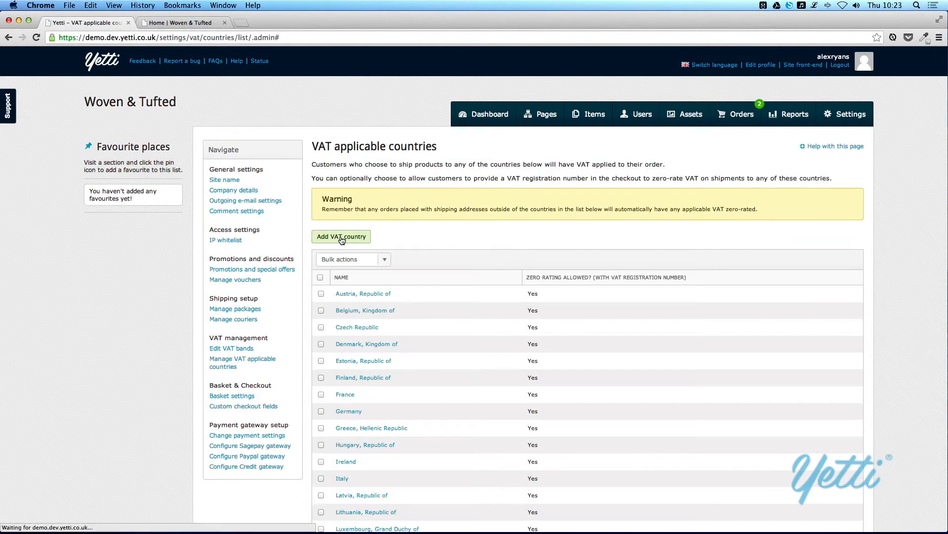
- Add Sweden as a VAT country allowing zero-rating, then open Custom checkout fields
{"action": "left_click", "coordinate": [355, 238]}
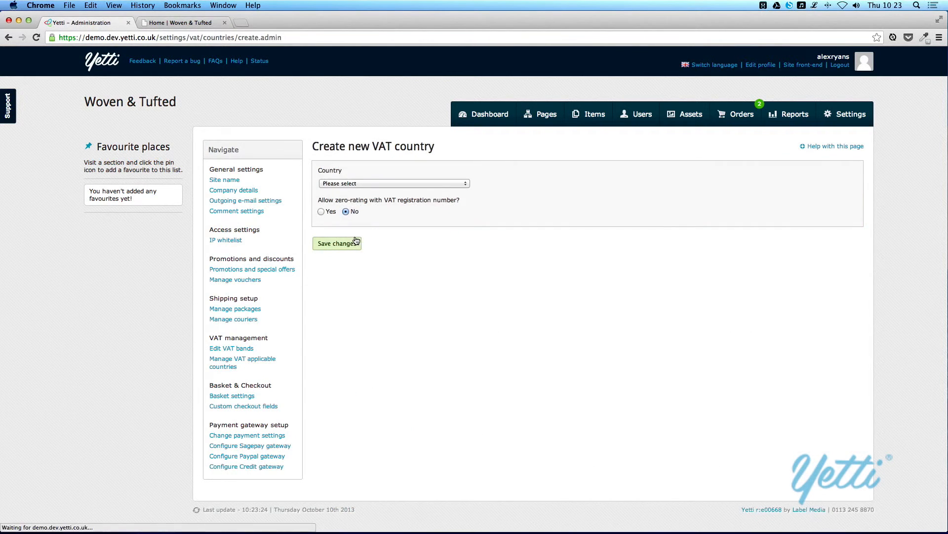
{"action": "left_click", "coordinate": [356, 185]}
{"action": "scroll", "coordinate": [358, 219], "scroll_direction": "down", "scroll_amount": 20}
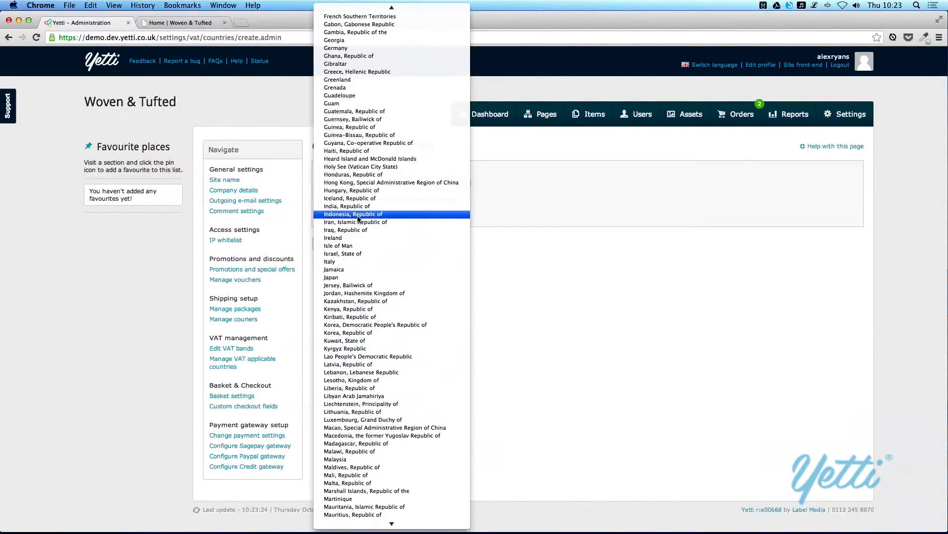
{"action": "scroll", "coordinate": [358, 219], "scroll_direction": "down", "scroll_amount": 20}
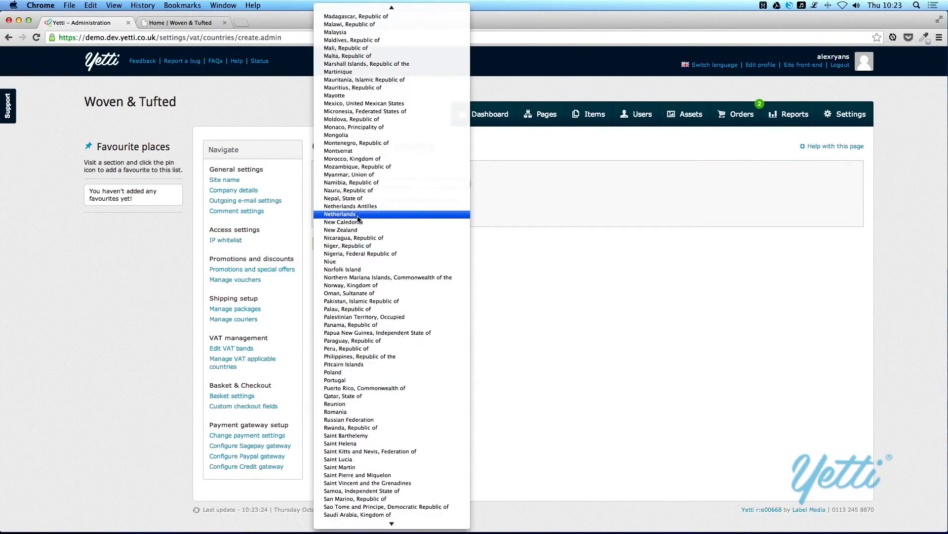
{"action": "scroll", "coordinate": [358, 218], "scroll_direction": "down", "scroll_amount": 3}
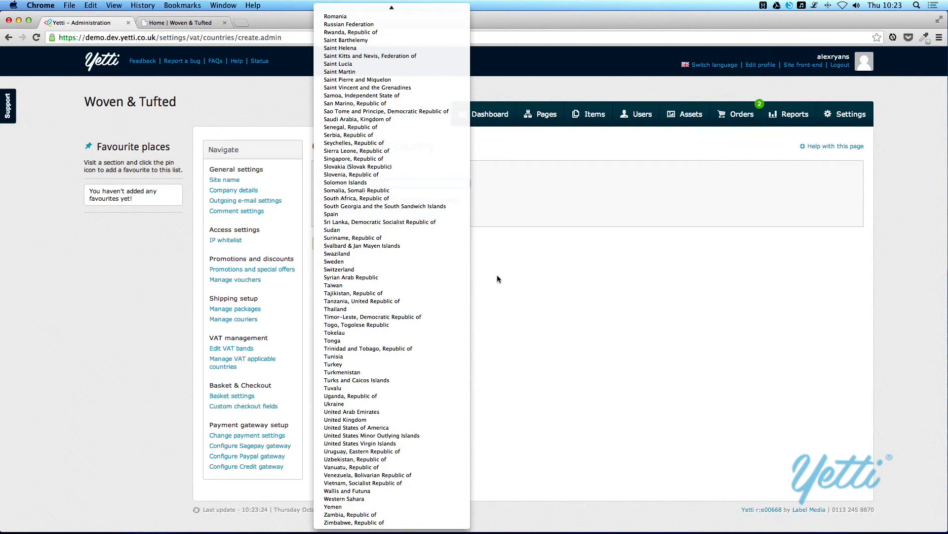
{"action": "left_click", "coordinate": [425, 262]}
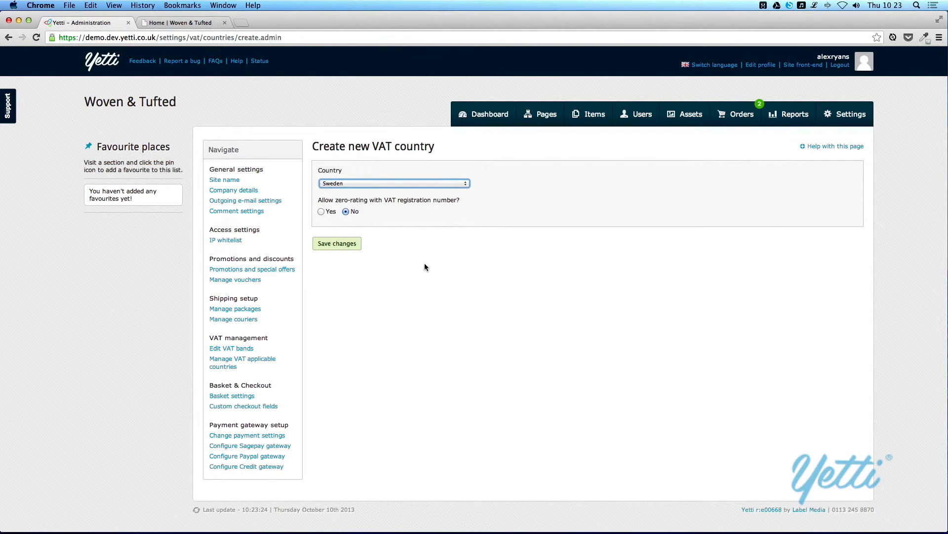
{"action": "left_click", "coordinate": [321, 212]}
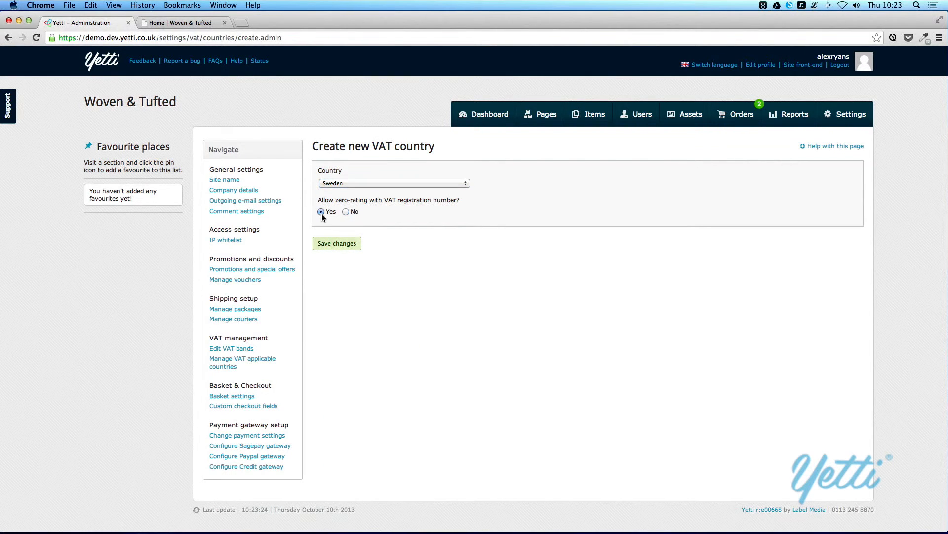
{"action": "left_click", "coordinate": [334, 248]}
{"action": "left_click", "coordinate": [267, 410]}
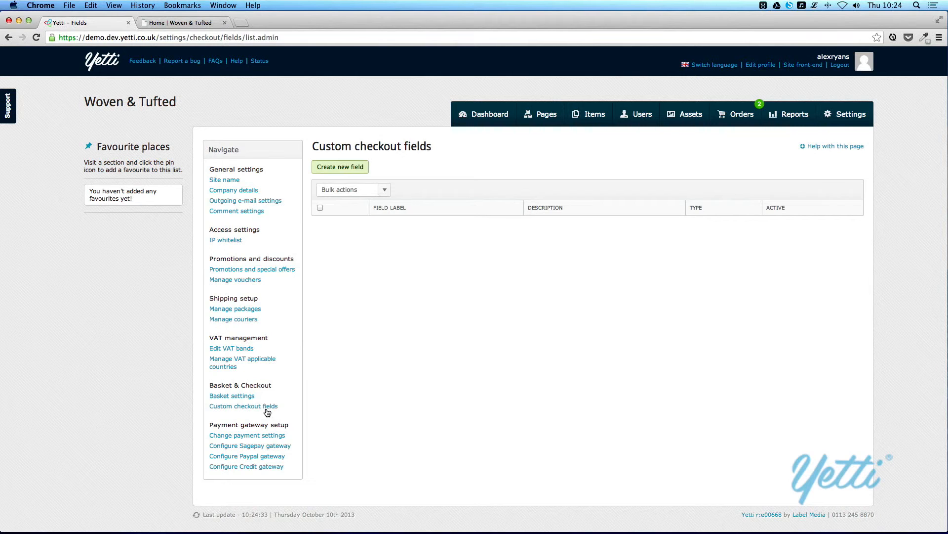
- Create a new checkout field labelled 'Safe place' with the safe-place delivery description
{"action": "left_click", "coordinate": [333, 167]}
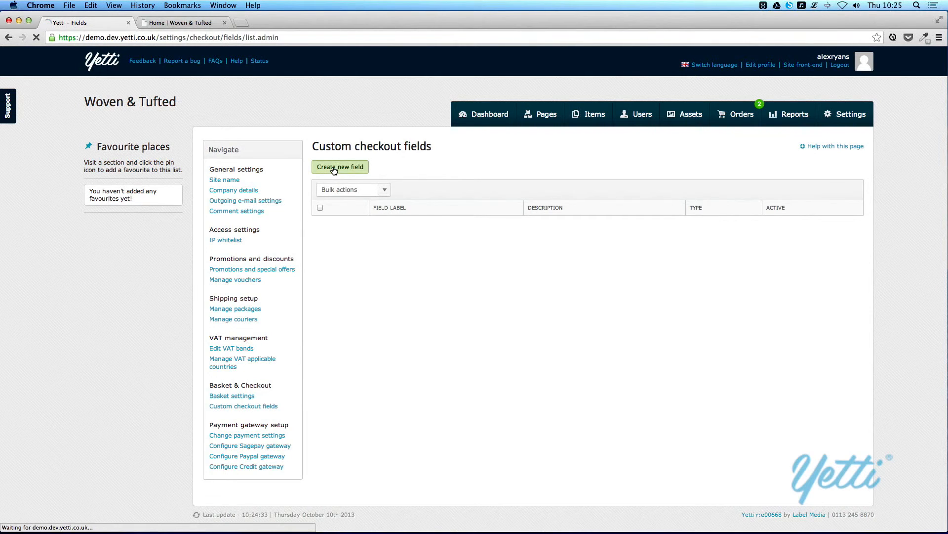
{"action": "left_click", "coordinate": [343, 185]}
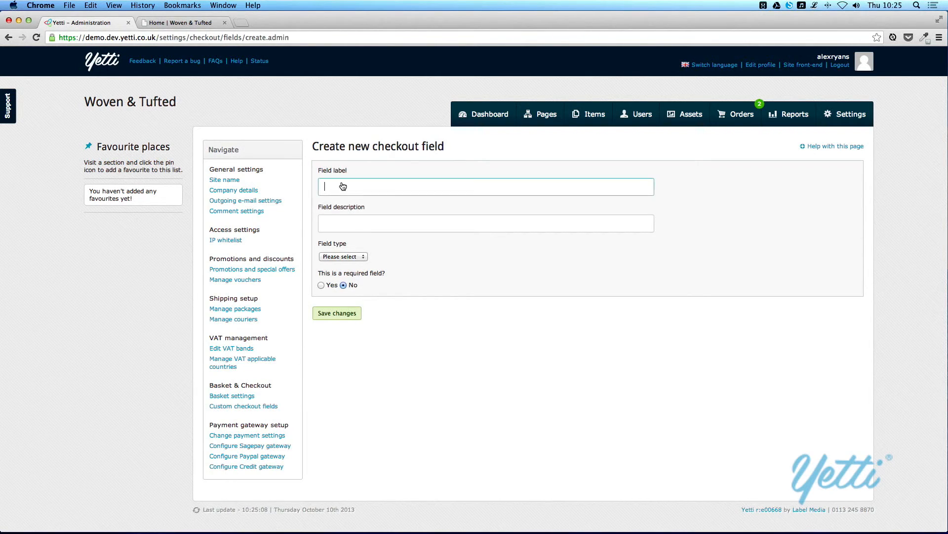
{"action": "type", "text": "Safe place"}
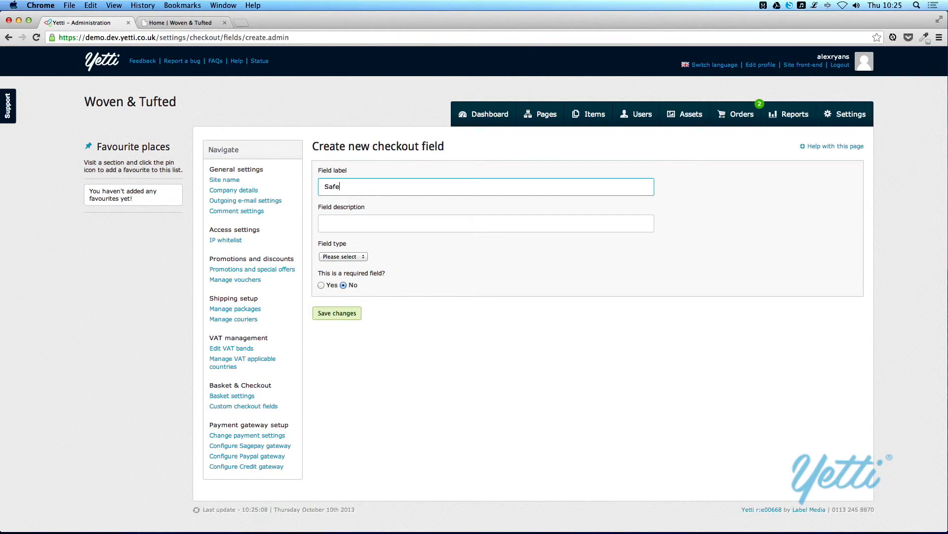
{"action": "left_click", "coordinate": [321, 219]}
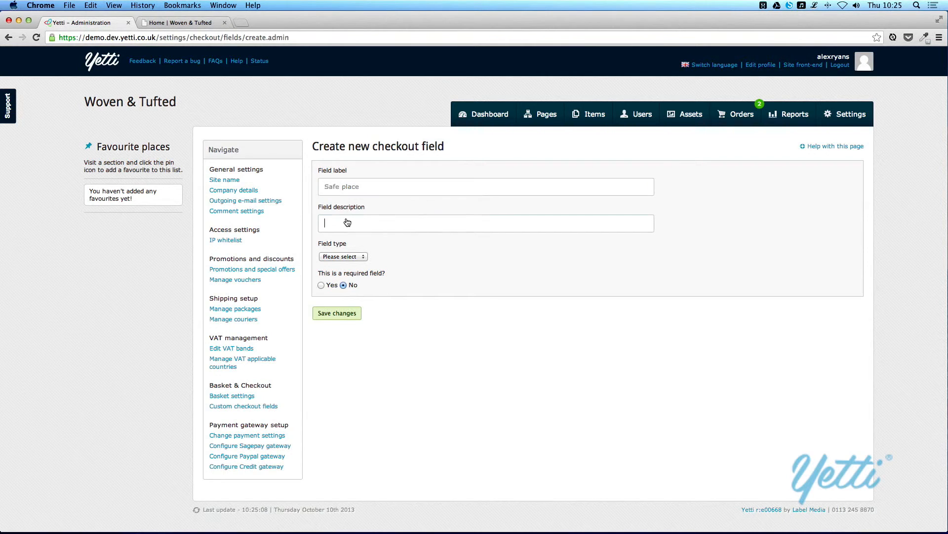
{"action": "key", "text": "super+v"}
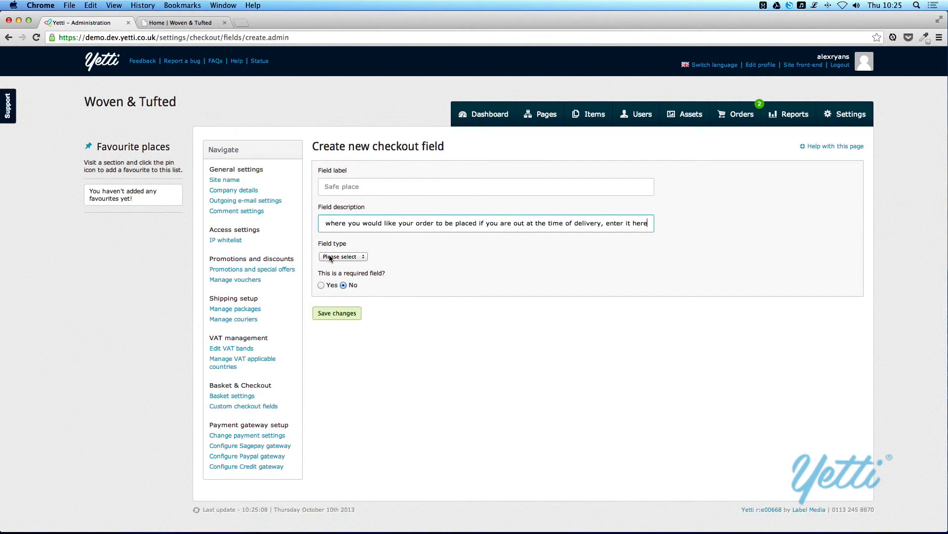
- Make it a non-required Text input field, save it, then go to payment settings
{"action": "left_click", "coordinate": [328, 257]}
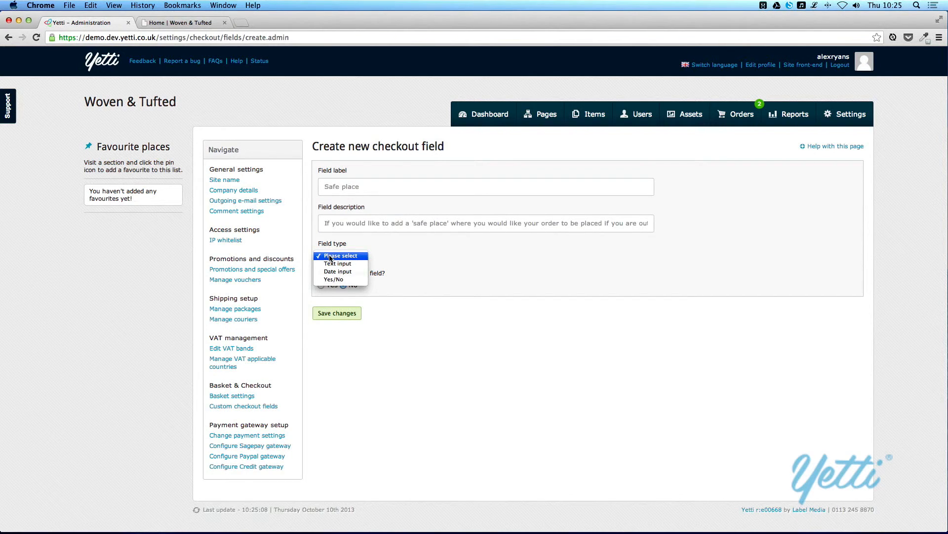
{"action": "left_click", "coordinate": [482, 263]}
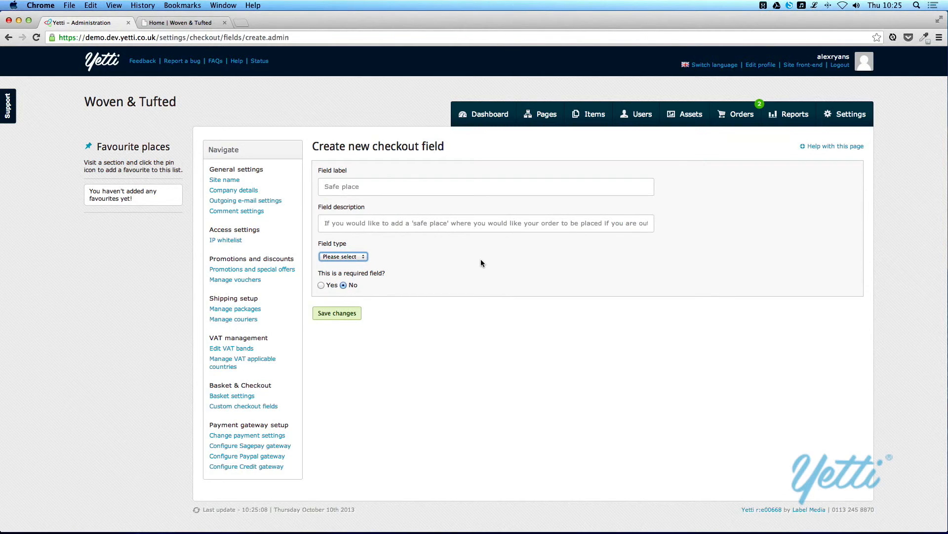
{"action": "left_click", "coordinate": [356, 256]}
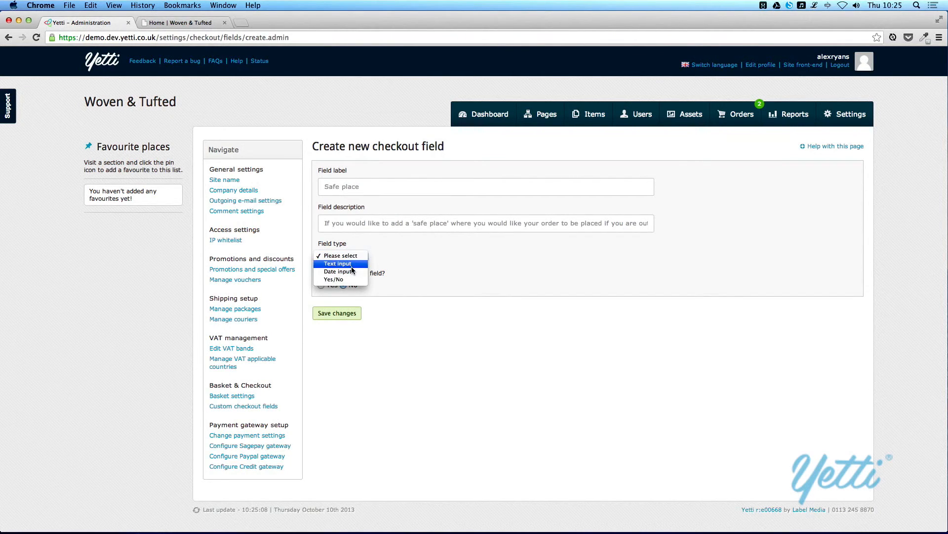
{"action": "left_click", "coordinate": [352, 266]}
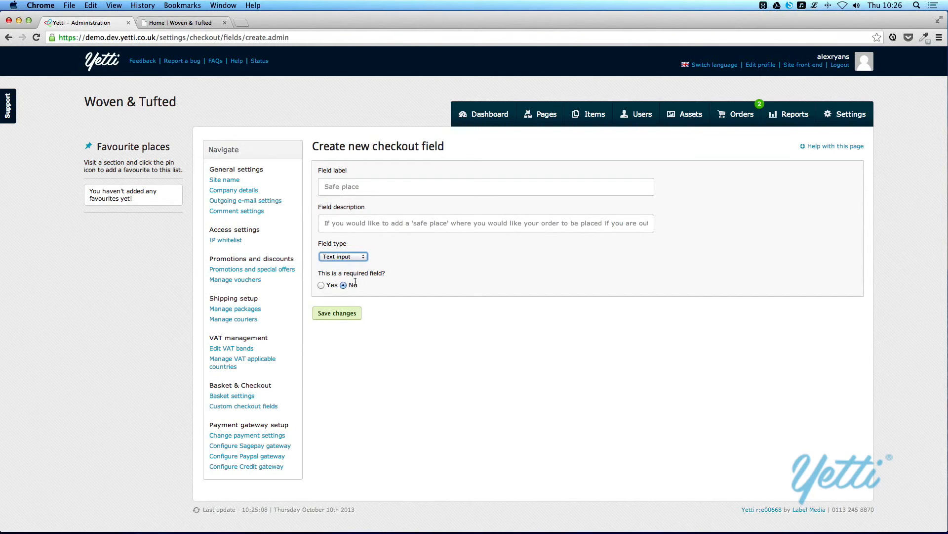
{"action": "left_click", "coordinate": [341, 320]}
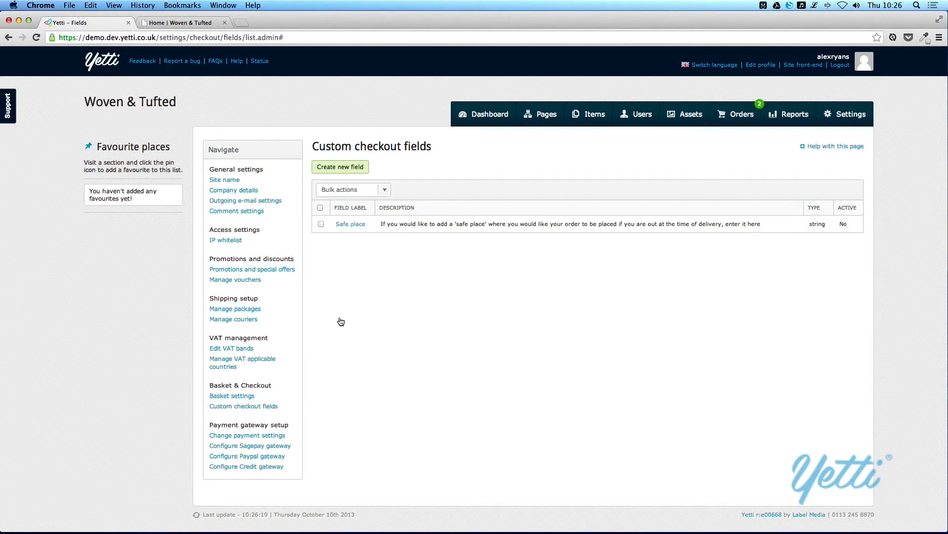
{"action": "left_click", "coordinate": [248, 437]}
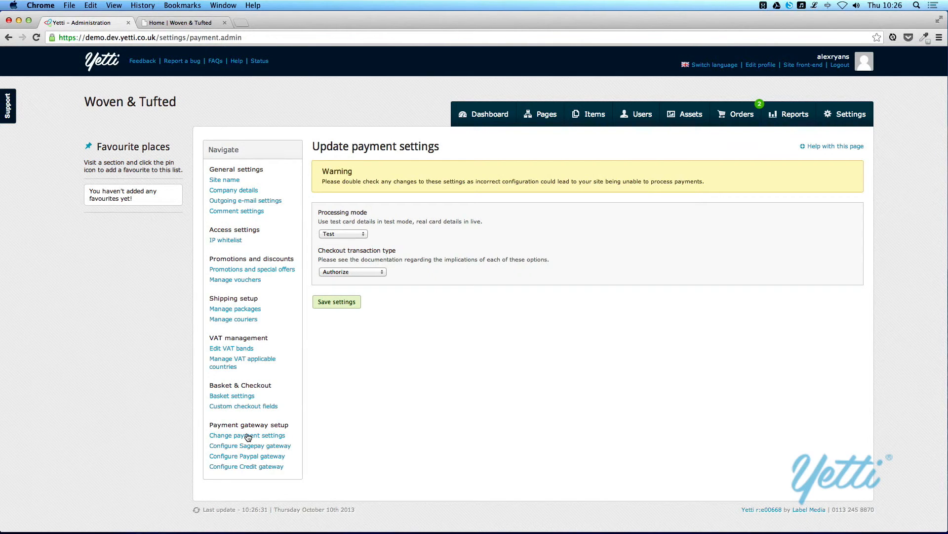
- Review the processing mode and checkout transaction type options, keeping Test and Authorize
{"action": "left_click", "coordinate": [325, 234]}
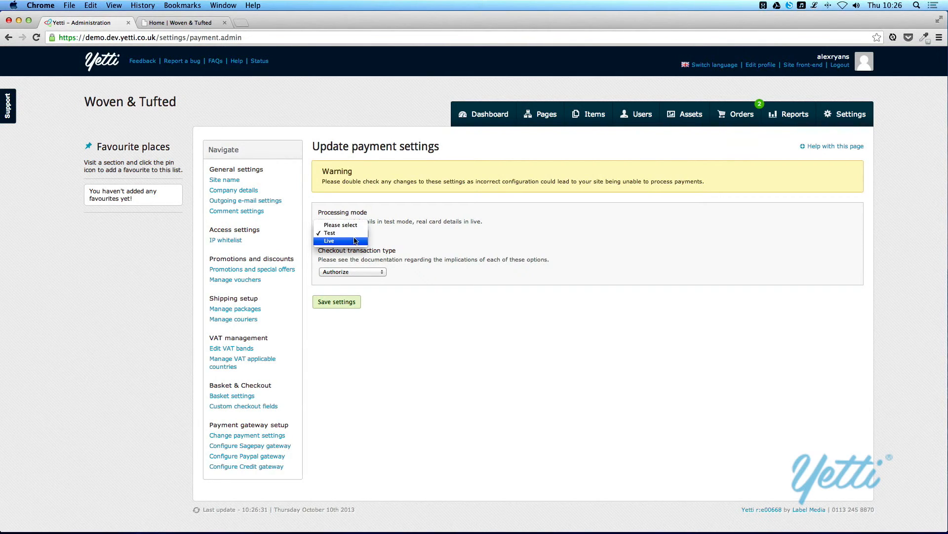
{"action": "left_click", "coordinate": [381, 227]}
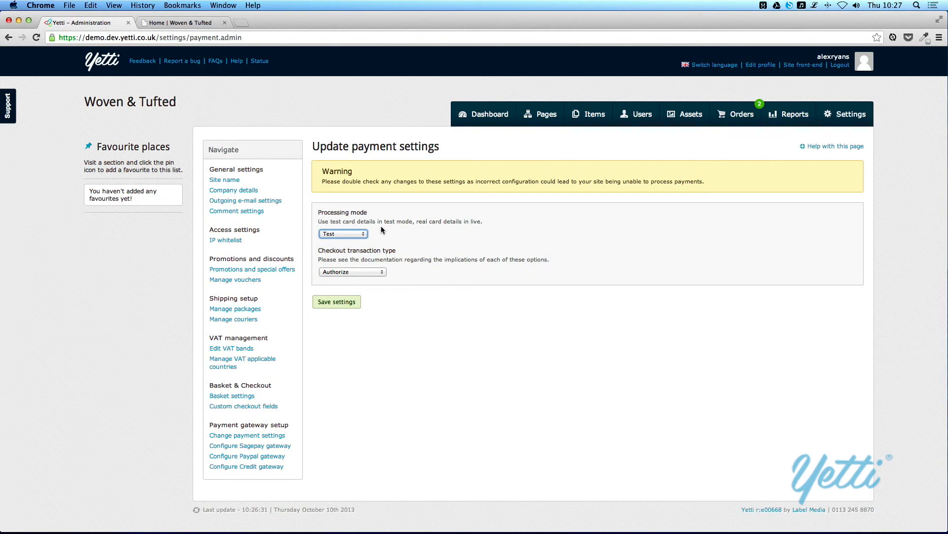
{"action": "left_click", "coordinate": [380, 273]}
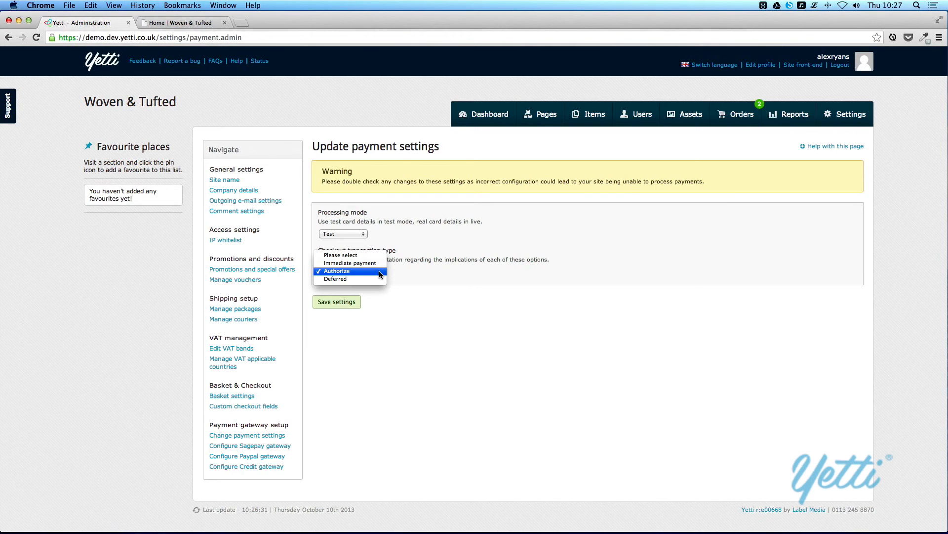
{"action": "left_click", "coordinate": [529, 293]}
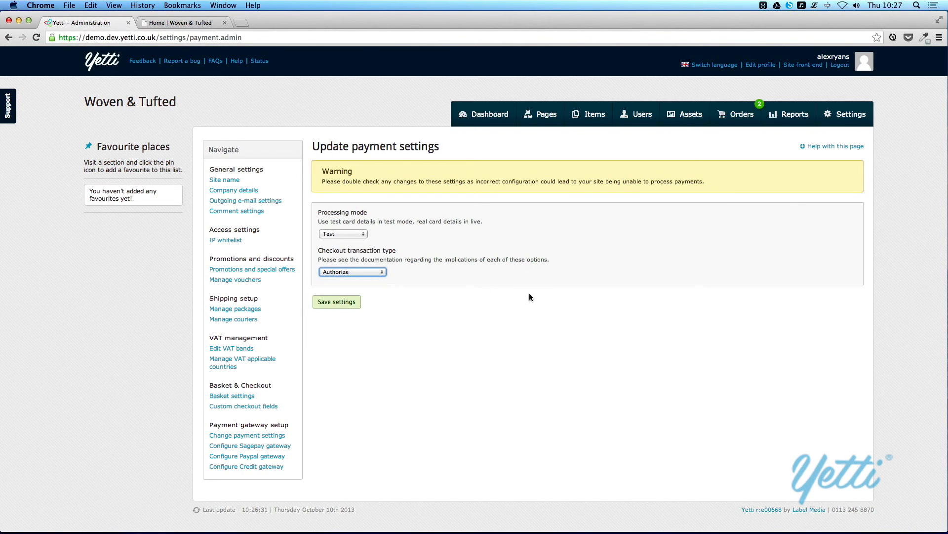
- Look through the Sagepay, Paypal and finally the Credit gateway settings pages
{"action": "left_click", "coordinate": [241, 447]}
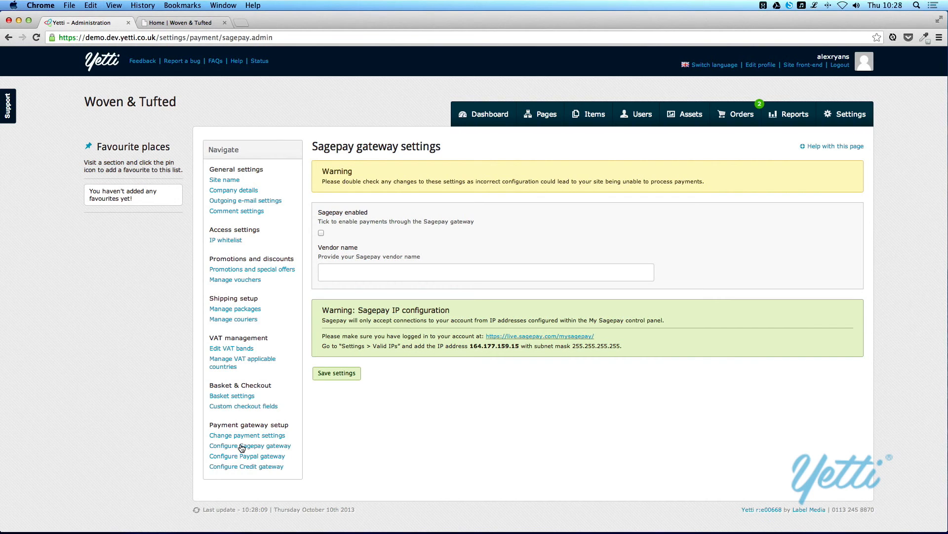
{"action": "left_click", "coordinate": [241, 457]}
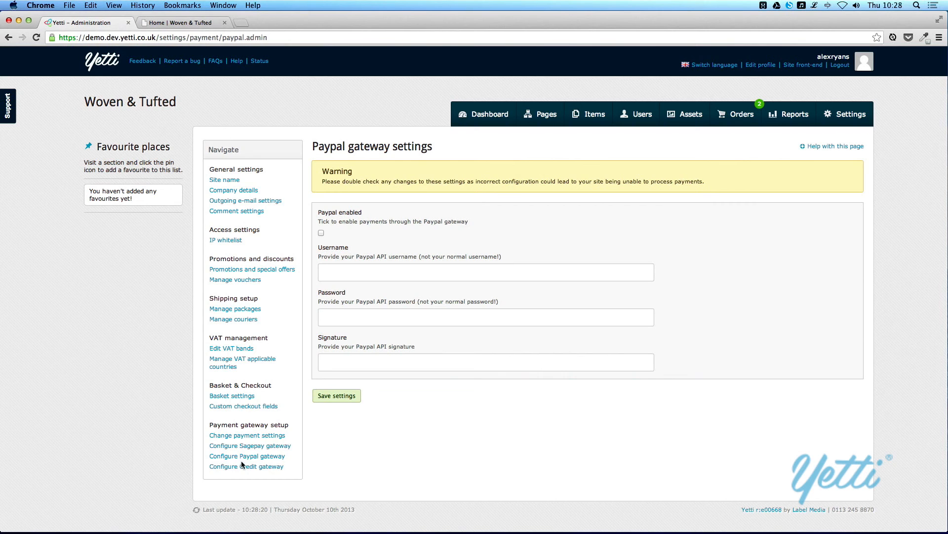
{"action": "left_click", "coordinate": [243, 468]}
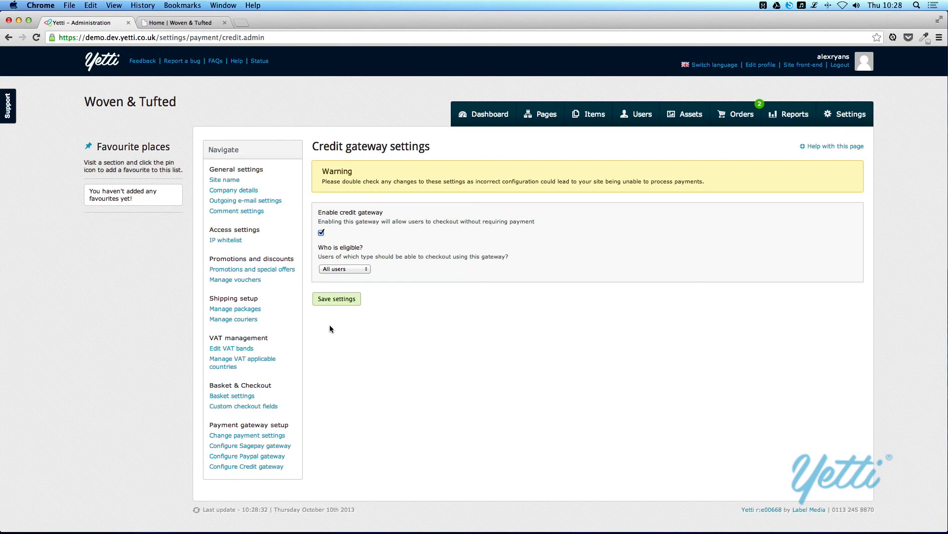
- Keep the credit gateway eligible for All users and return to the Site settings overview
{"action": "left_click", "coordinate": [366, 268]}
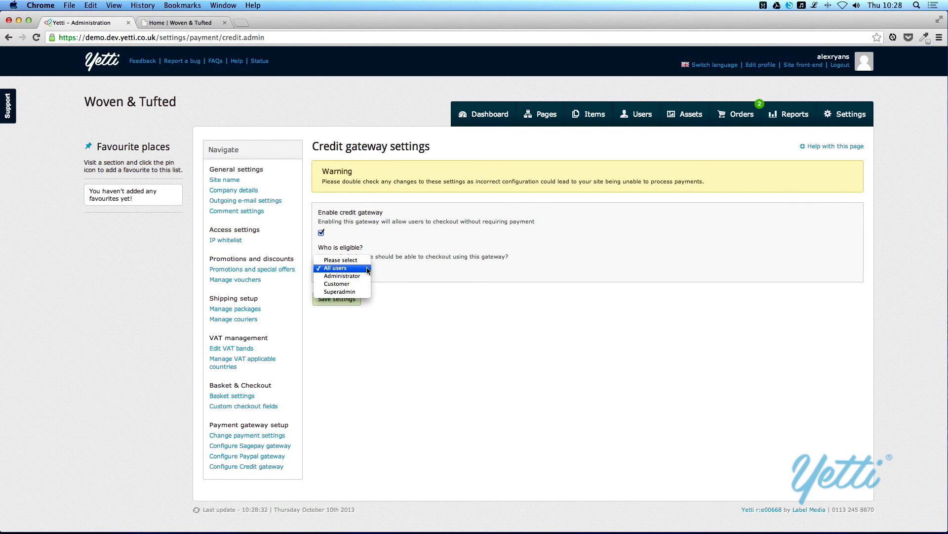
{"action": "left_click", "coordinate": [367, 267]}
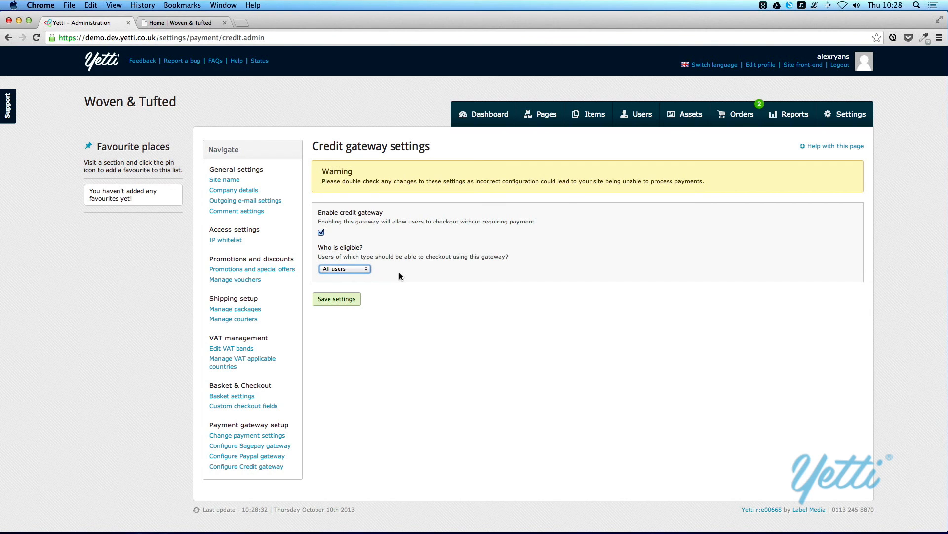
{"action": "left_click", "coordinate": [834, 115]}
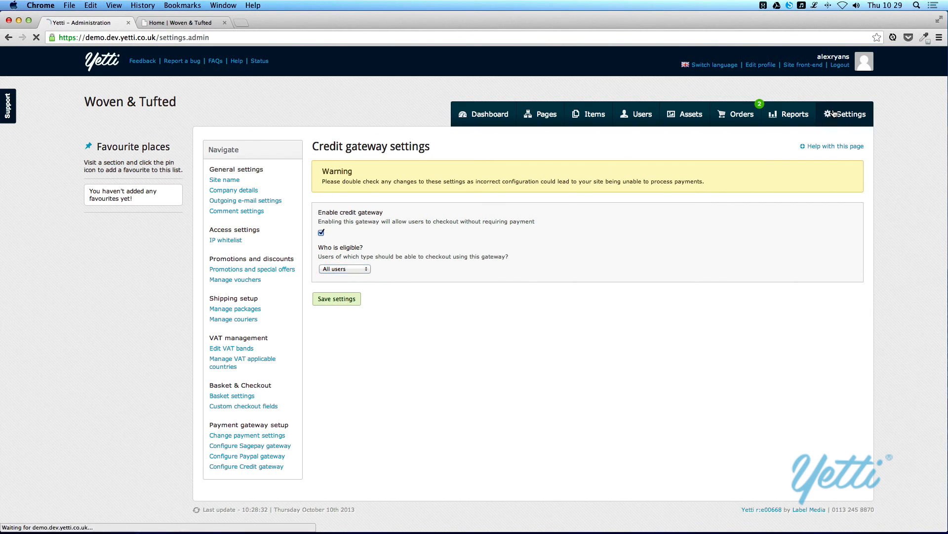